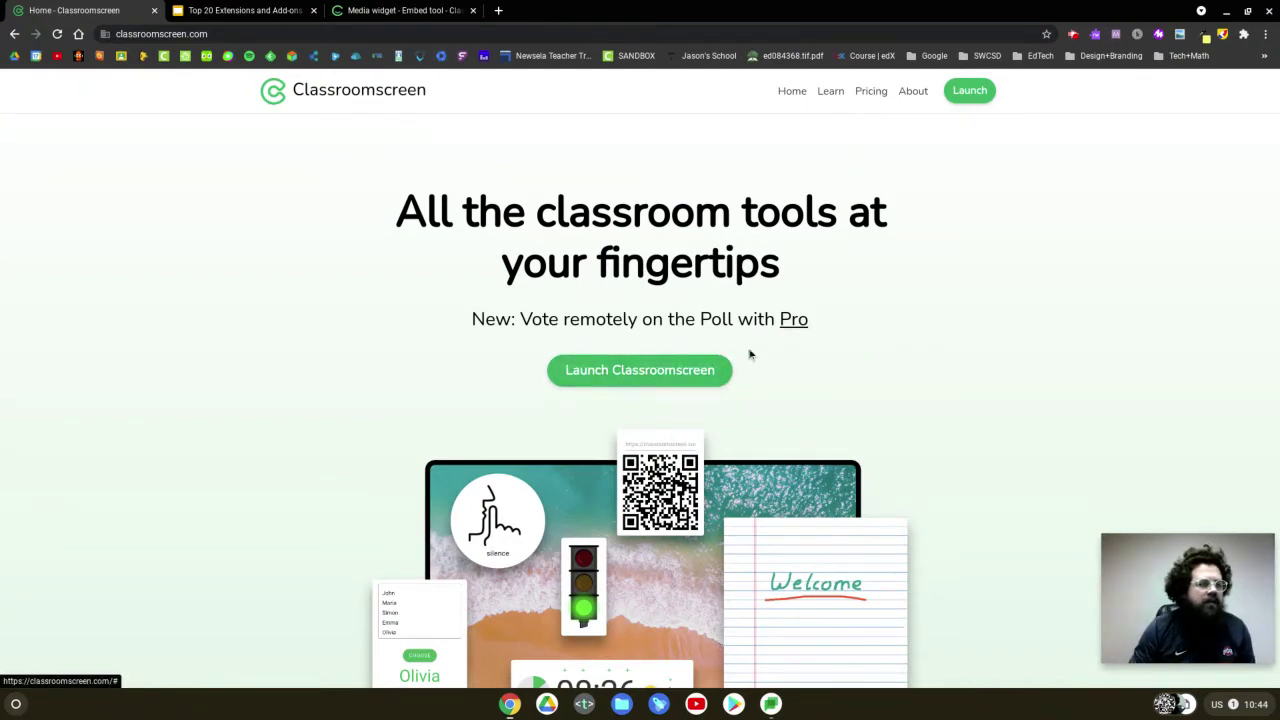
# Step: Launch a new board and swap its penguin photo background for the live webcam feed
pyautogui.scroll(-2, 646, 329)
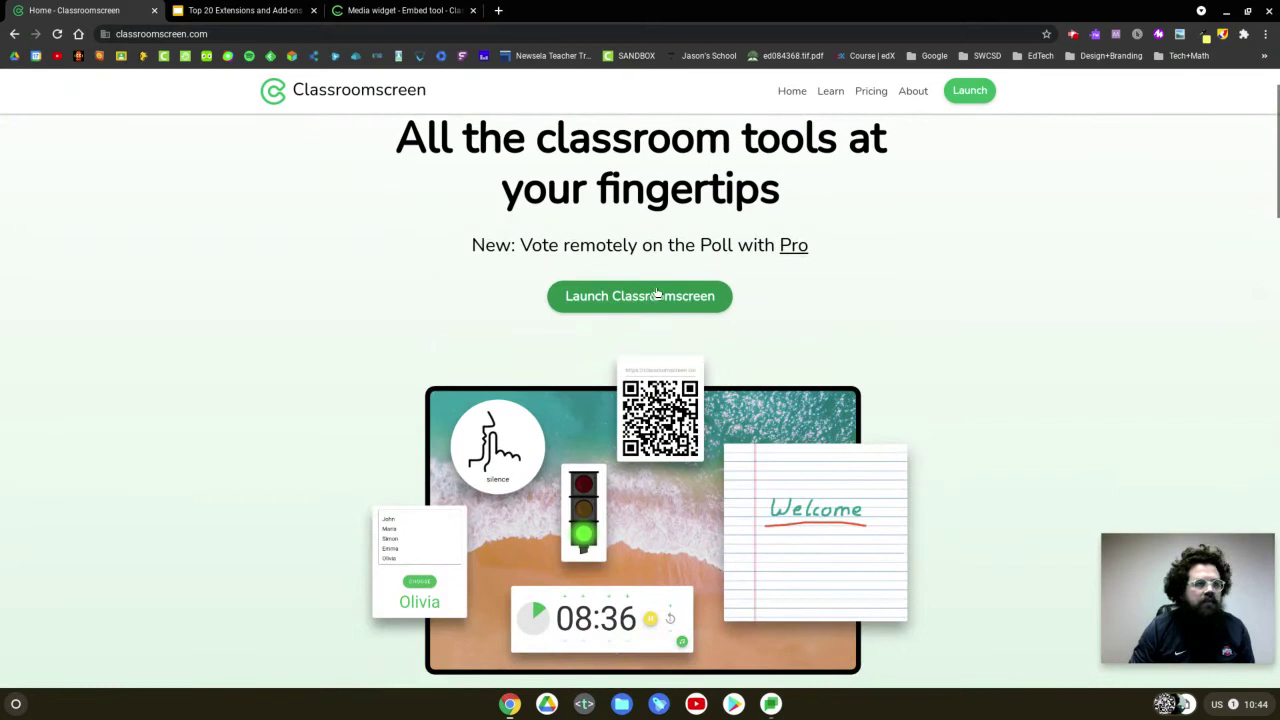
pyautogui.click(656, 304)
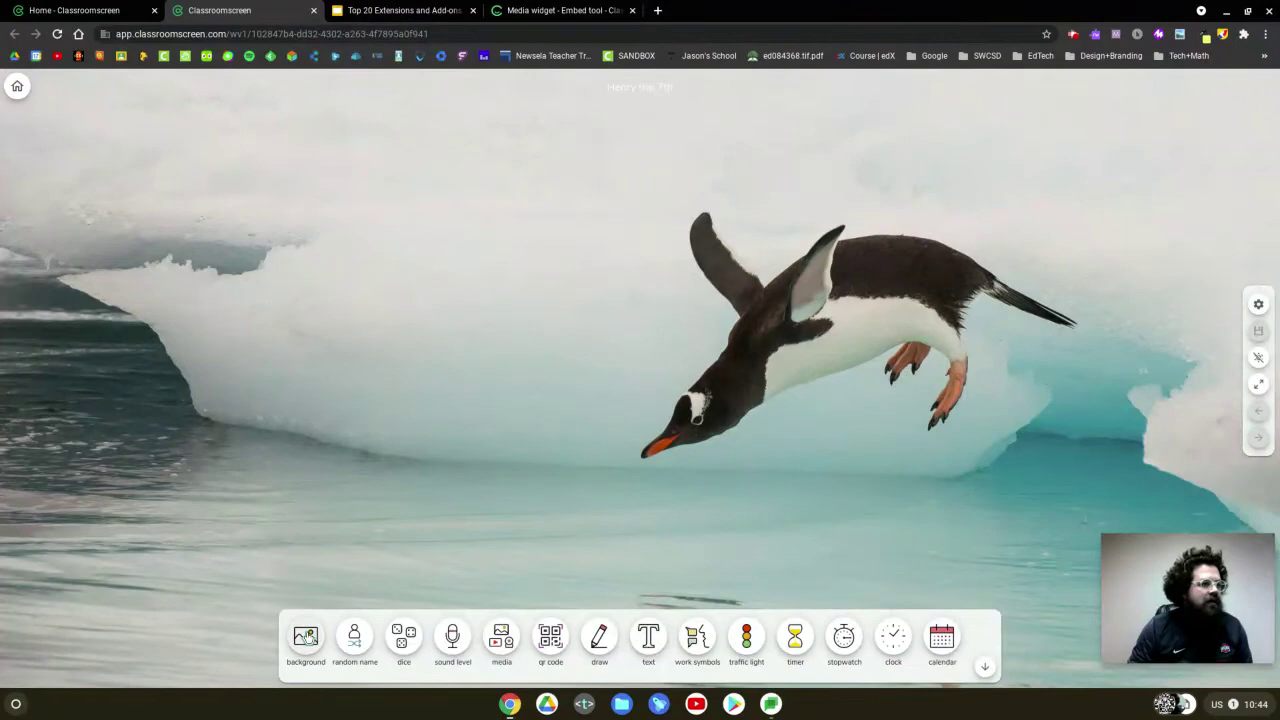
pyautogui.click(307, 632)
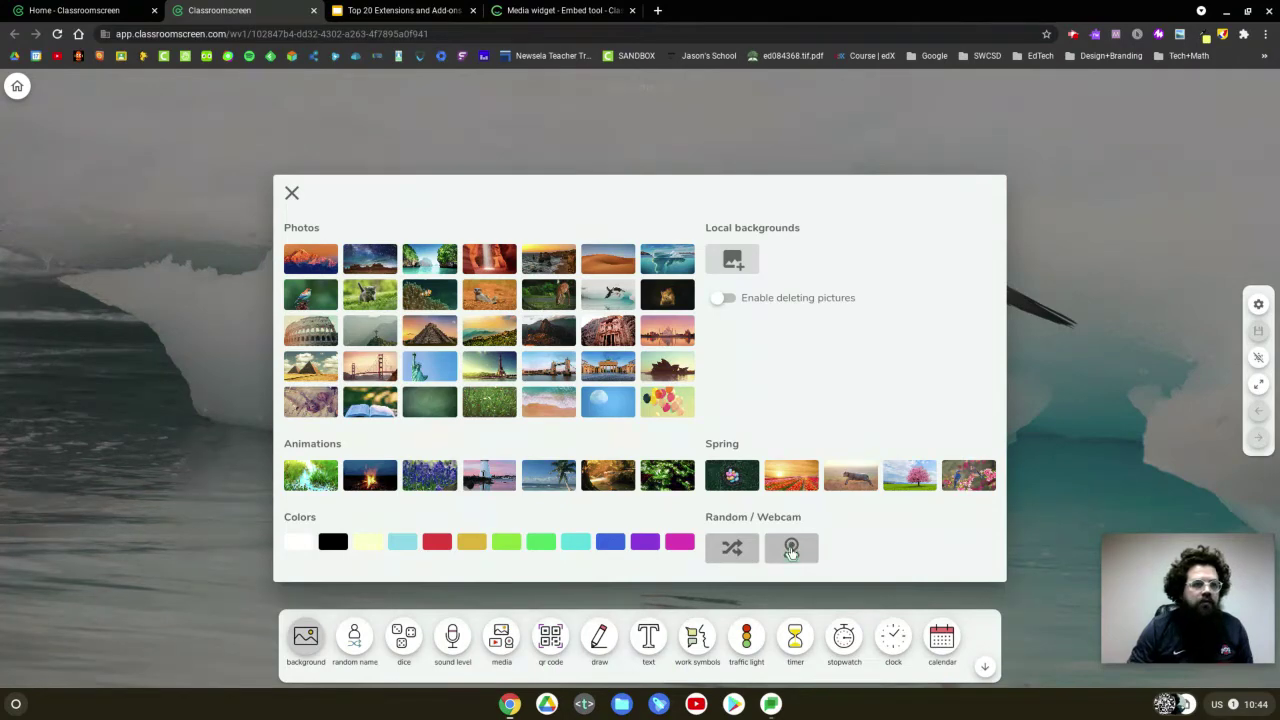
pyautogui.click(791, 550)
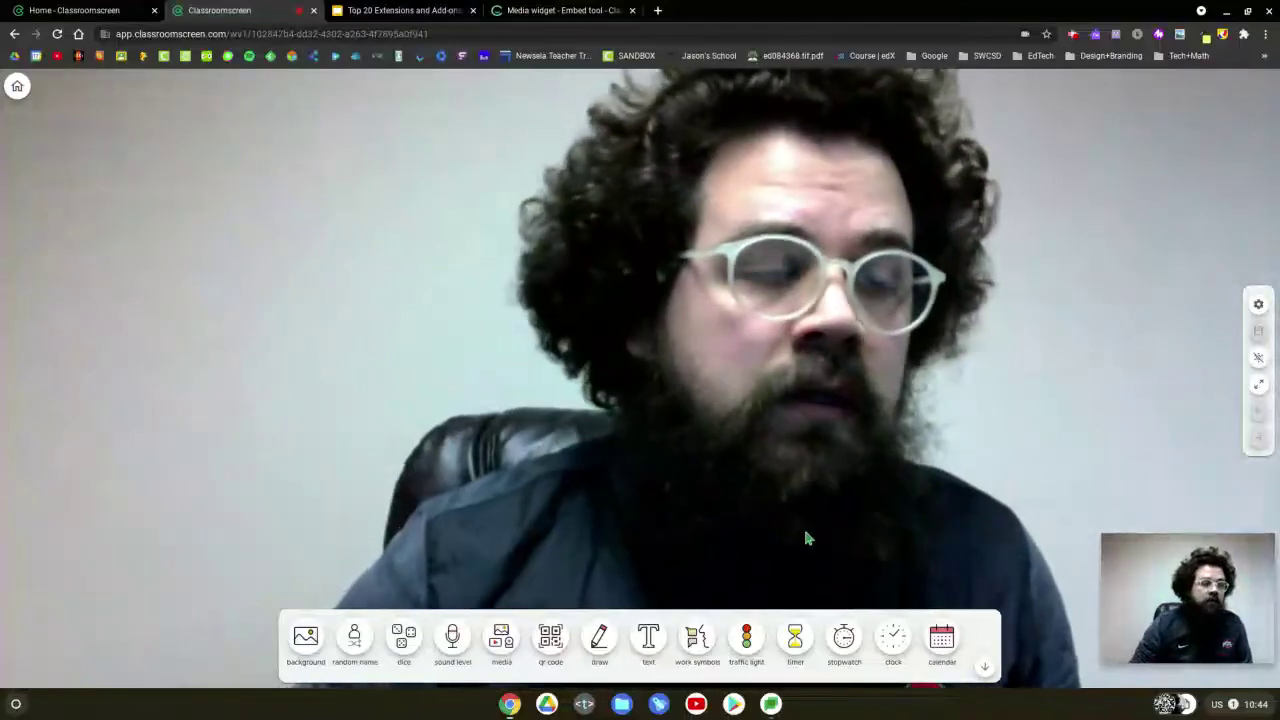
pyautogui.click(309, 637)
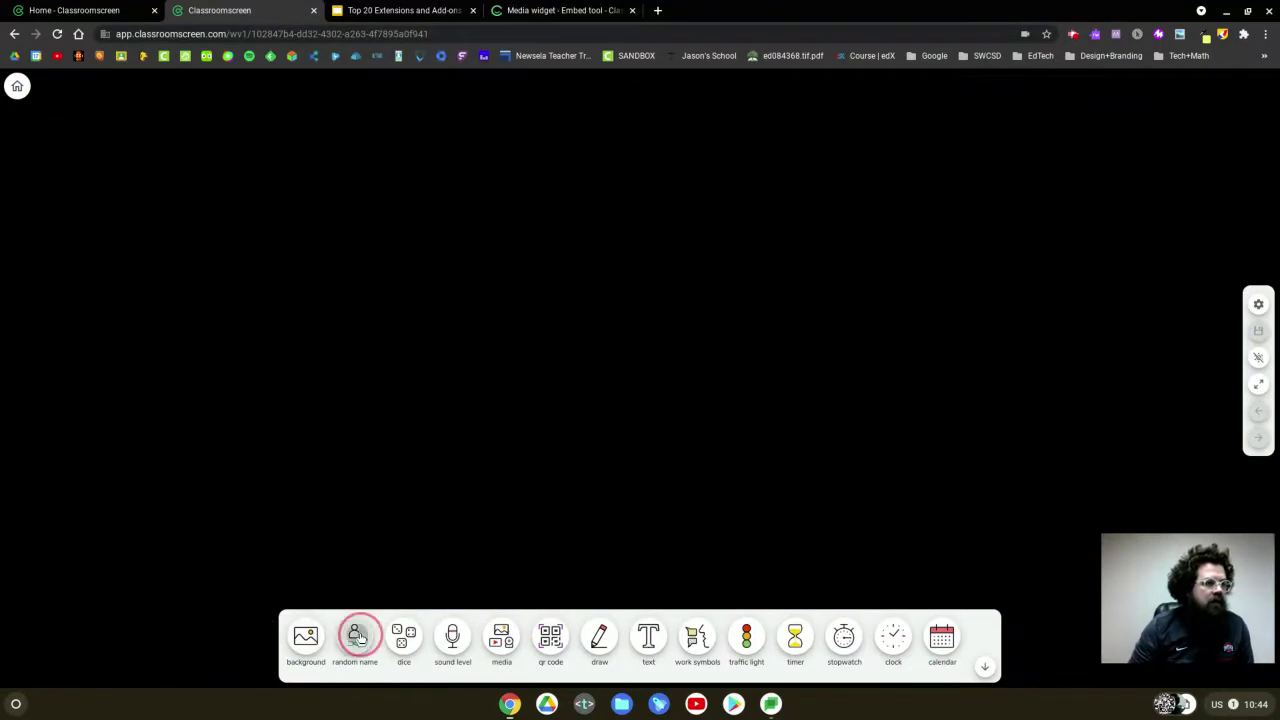
# Step: Place a tall, narrow random name picker top-left, blend menus into the background, then remove the picker
pyautogui.click(138, 330)
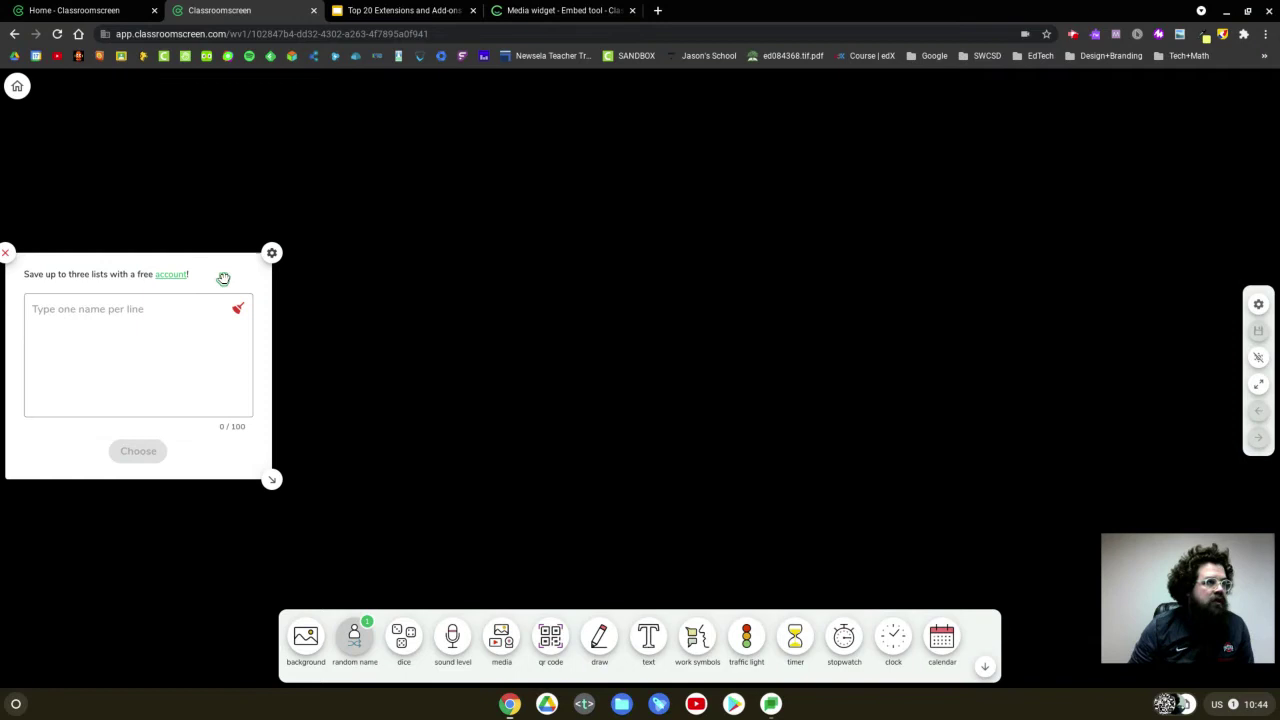
pyautogui.moveTo(223, 278); pyautogui.dragTo(222, 145)
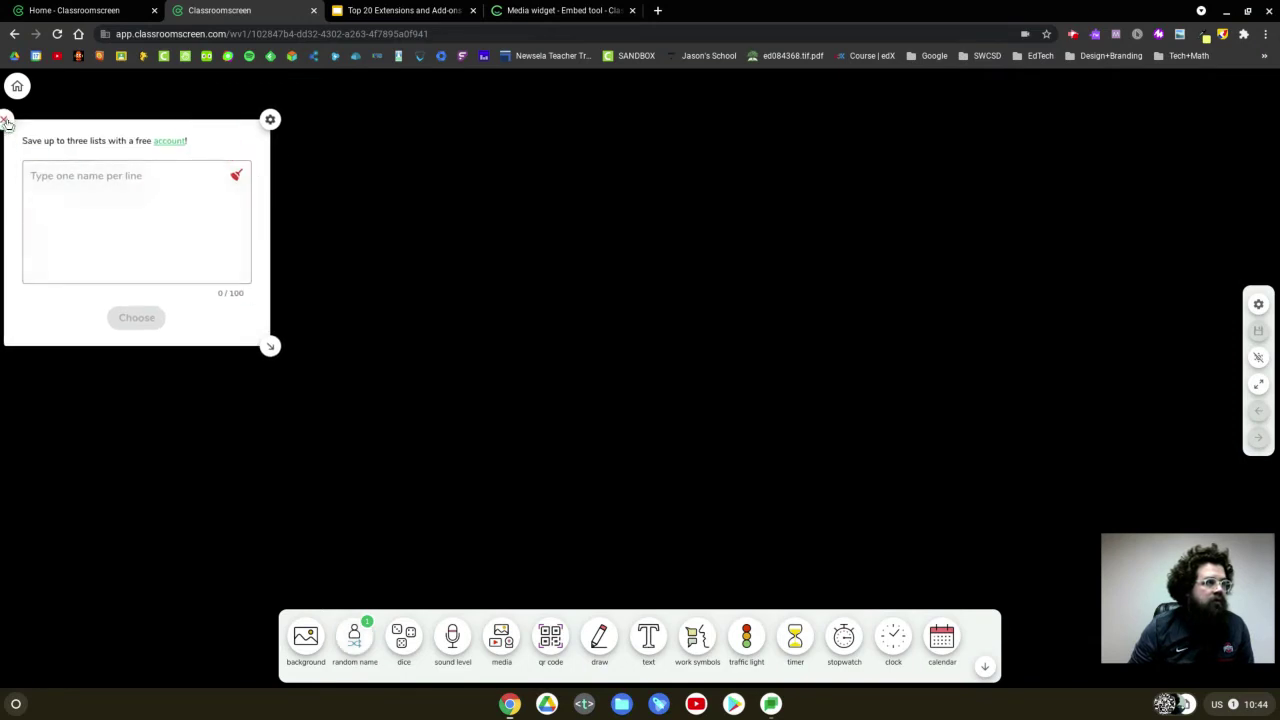
pyautogui.moveTo(270, 346); pyautogui.dragTo(221, 609)
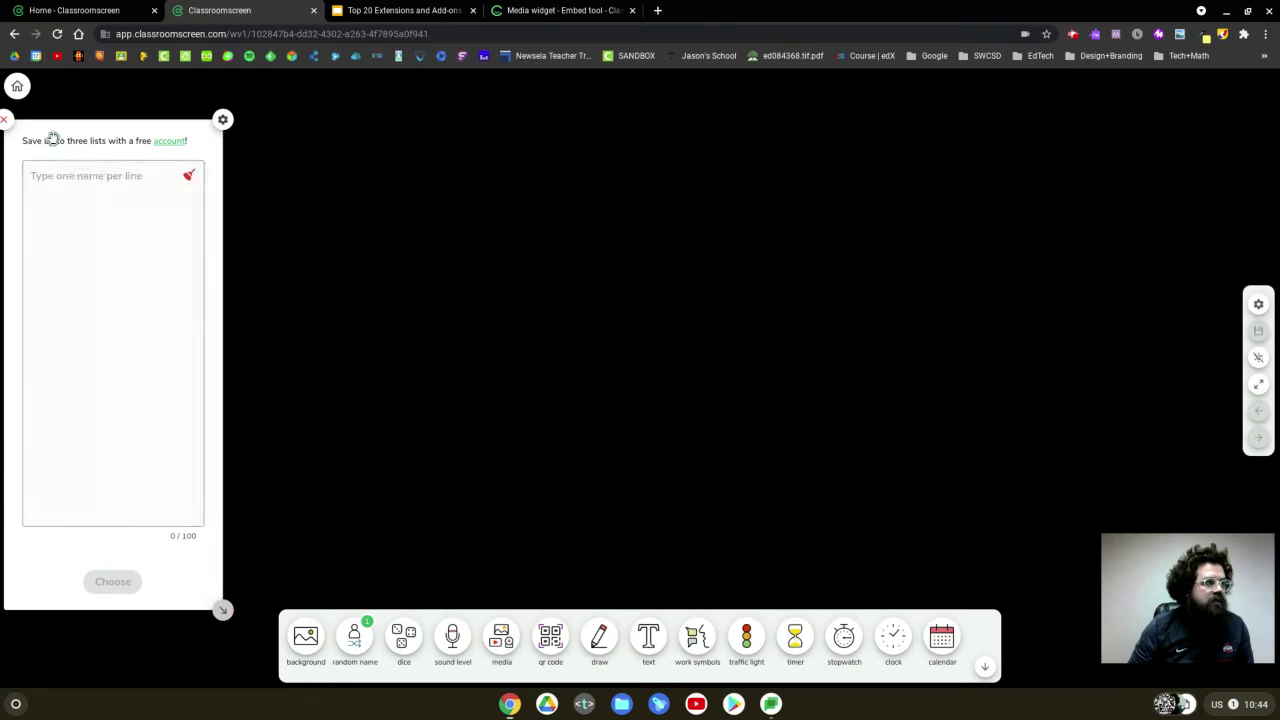
pyautogui.moveTo(51, 134); pyautogui.dragTo(85, 137)
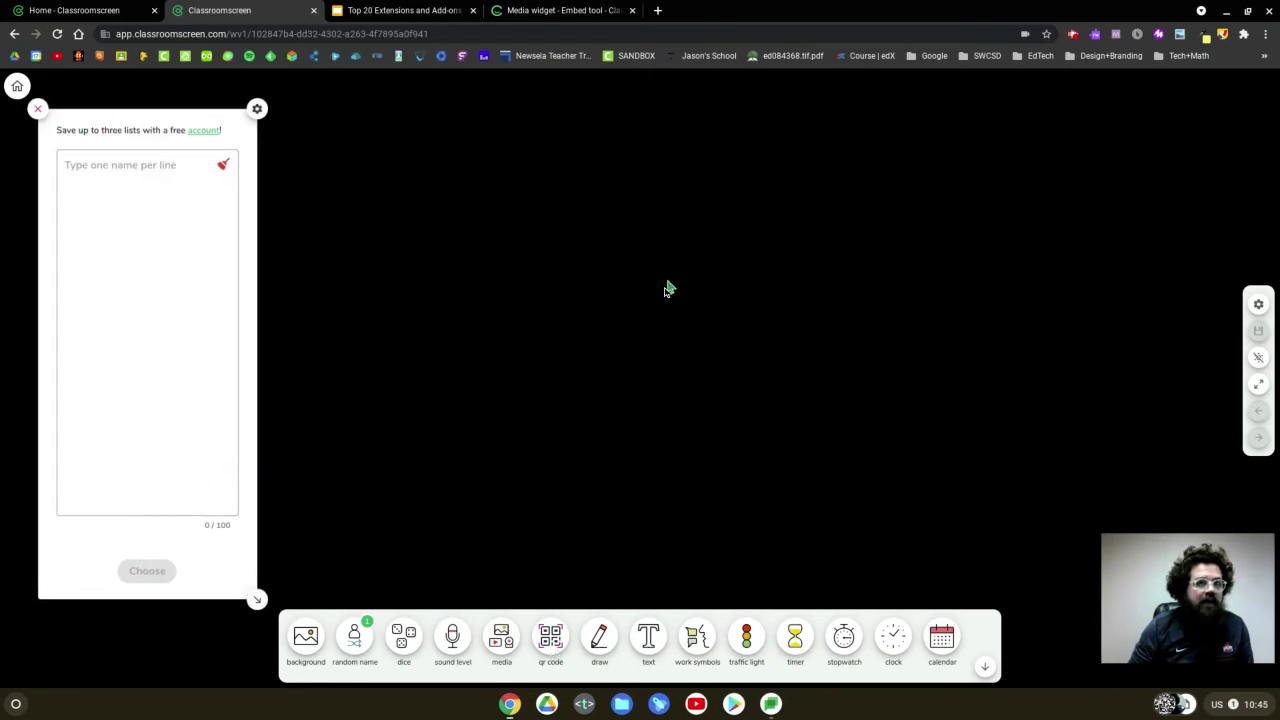
pyautogui.click(1258, 357)
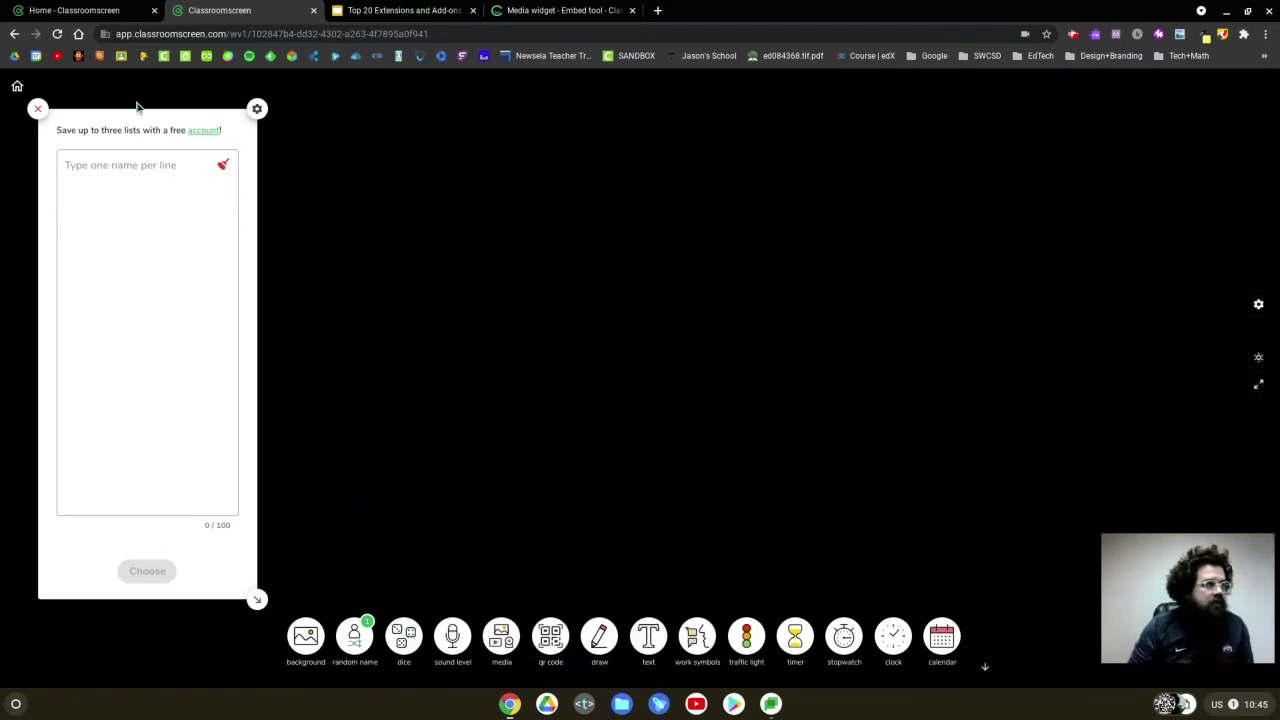
pyautogui.click(35, 108)
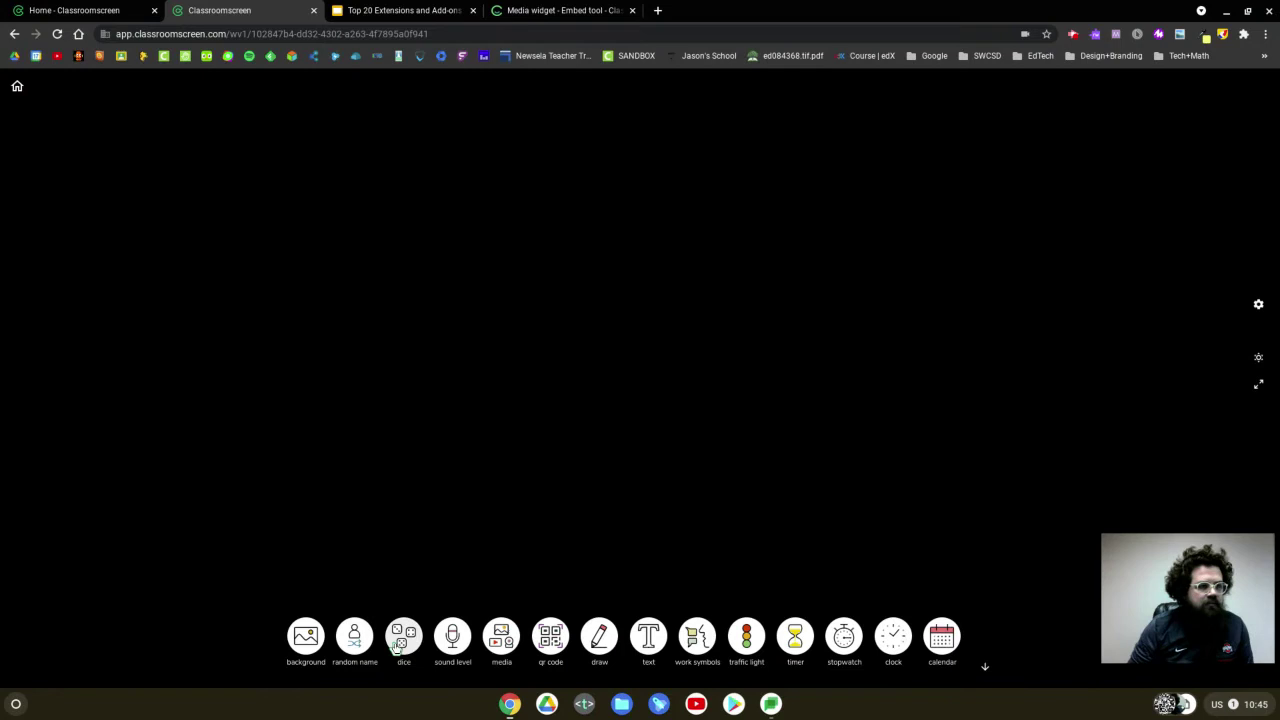
# Step: Add a QR code widget, double its size, and move it to the board's centre
pyautogui.click(550, 636)
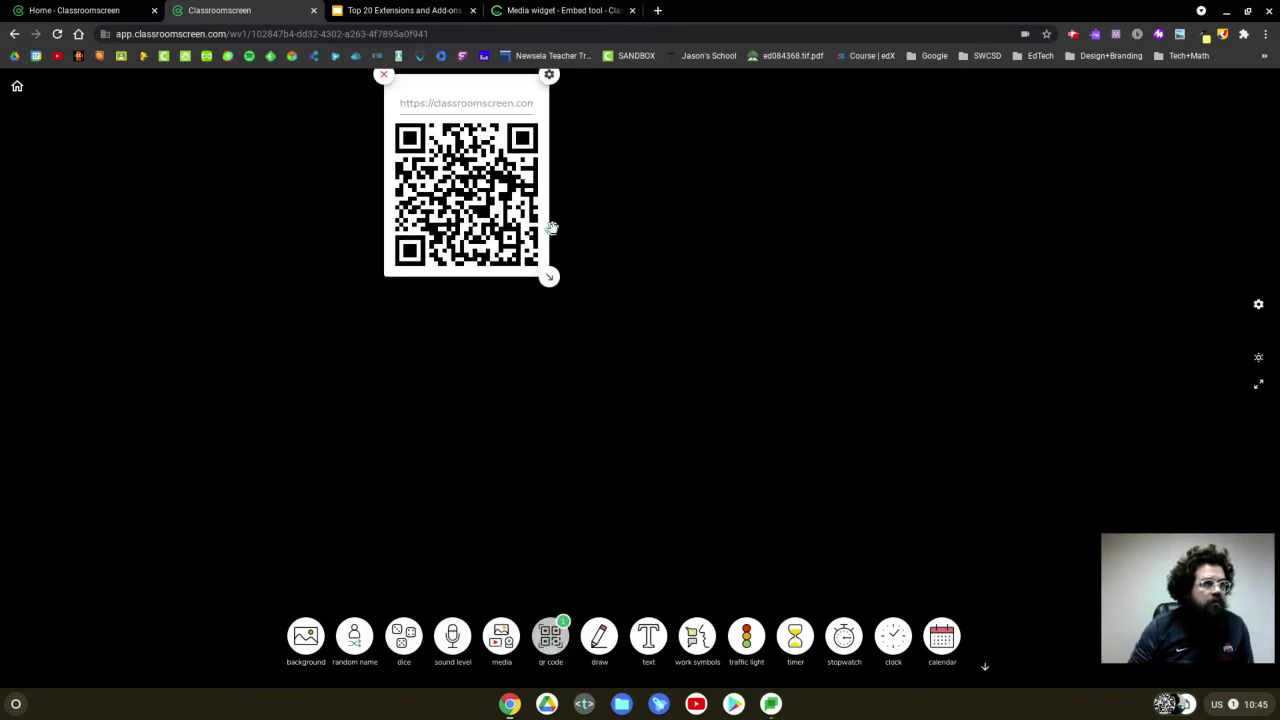
pyautogui.moveTo(533, 274); pyautogui.dragTo(609, 480)
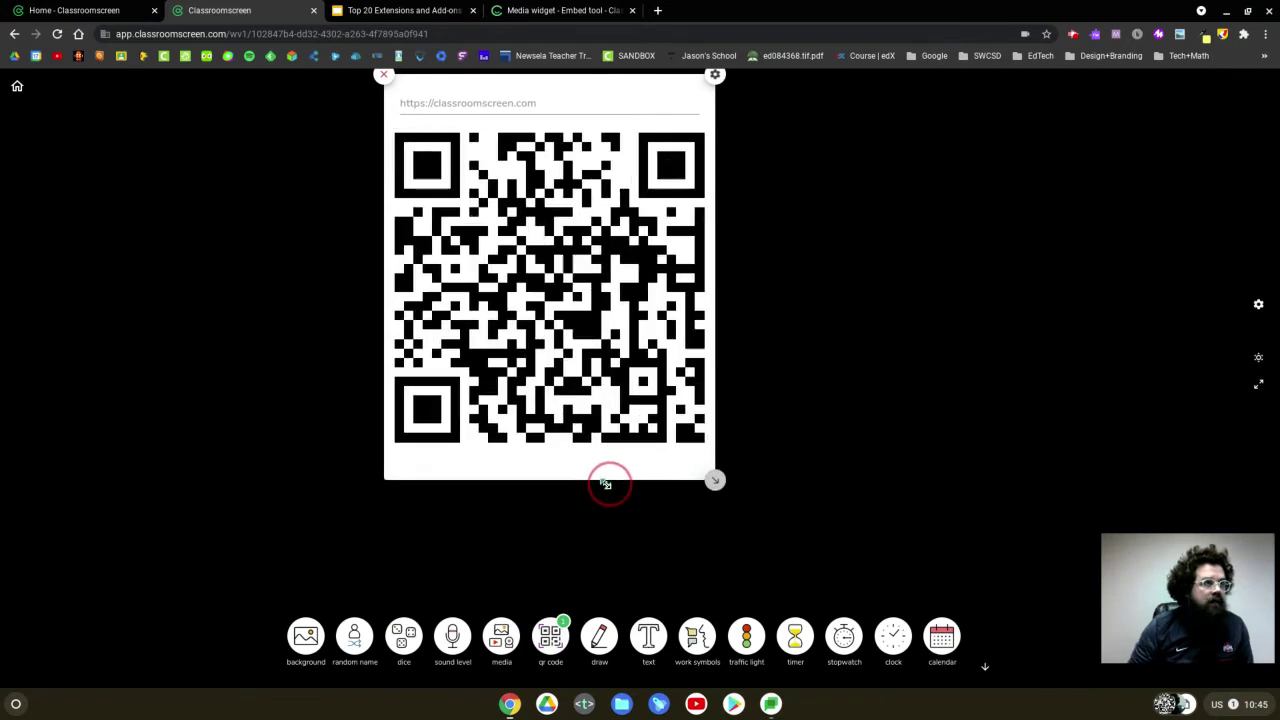
pyautogui.moveTo(551, 86); pyautogui.dragTo(655, 148)
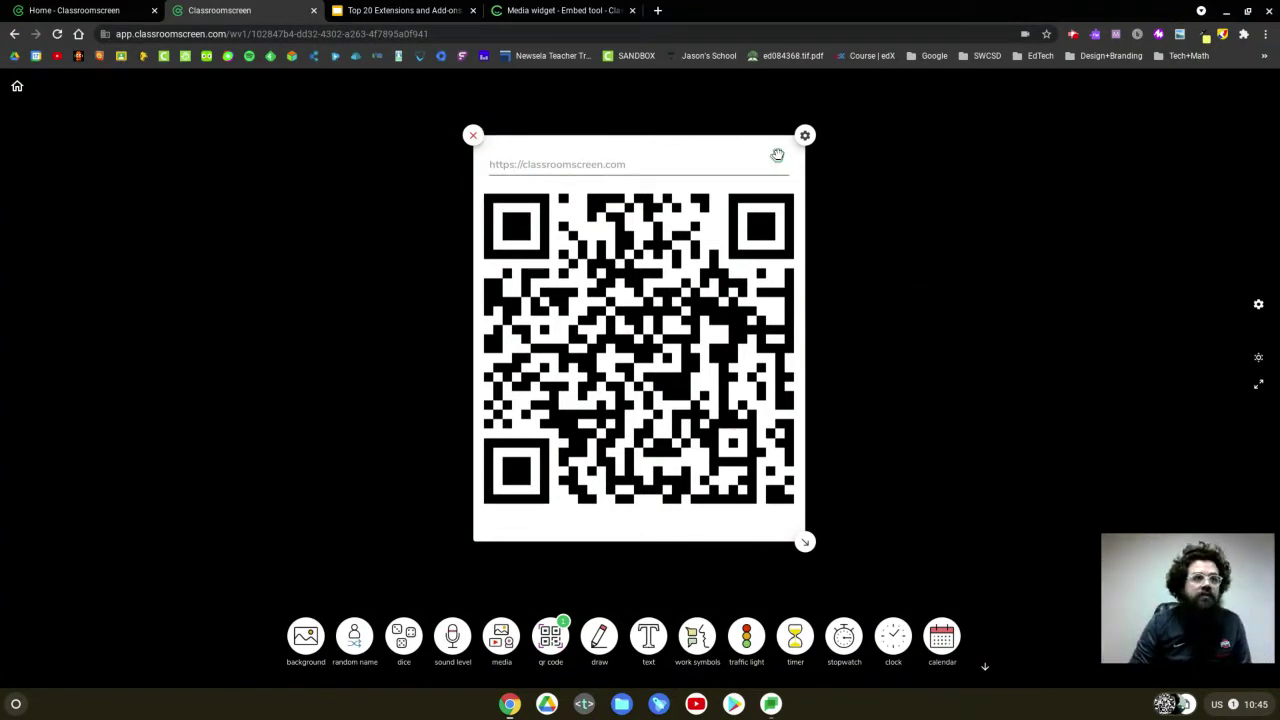
pyautogui.click(805, 135)
pyautogui.click(1177, 477)
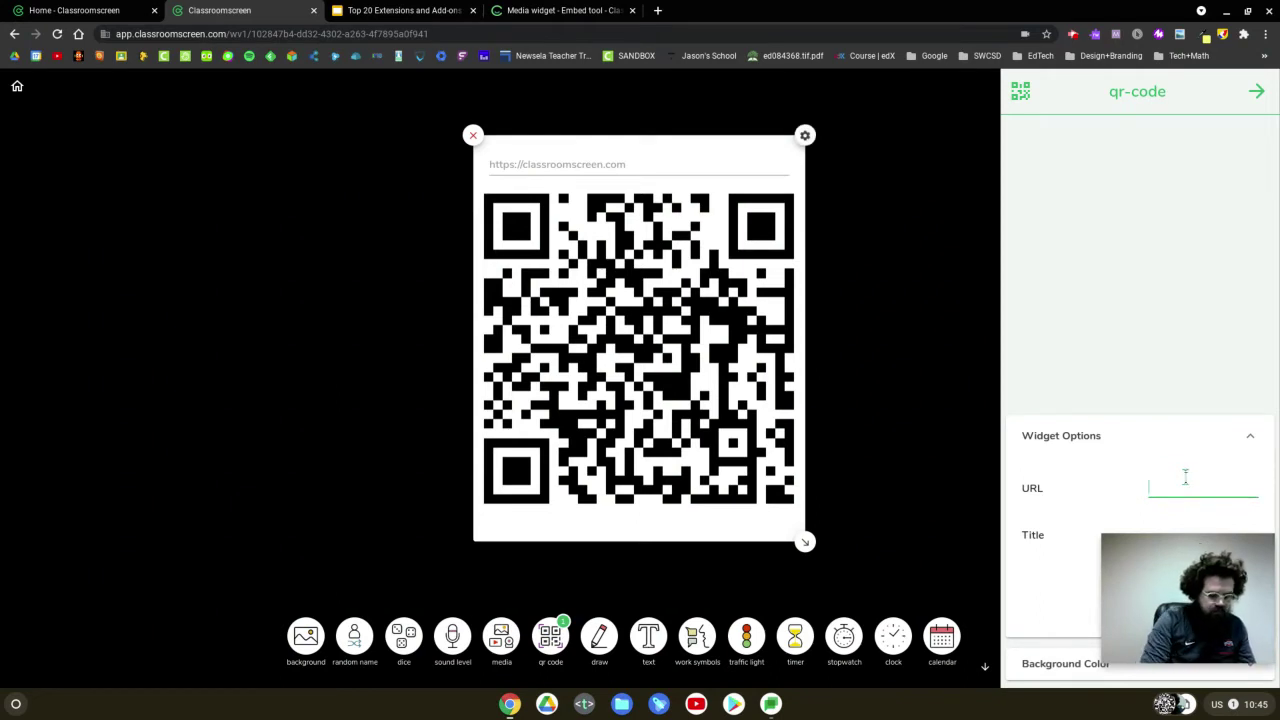
pyautogui.write('w')
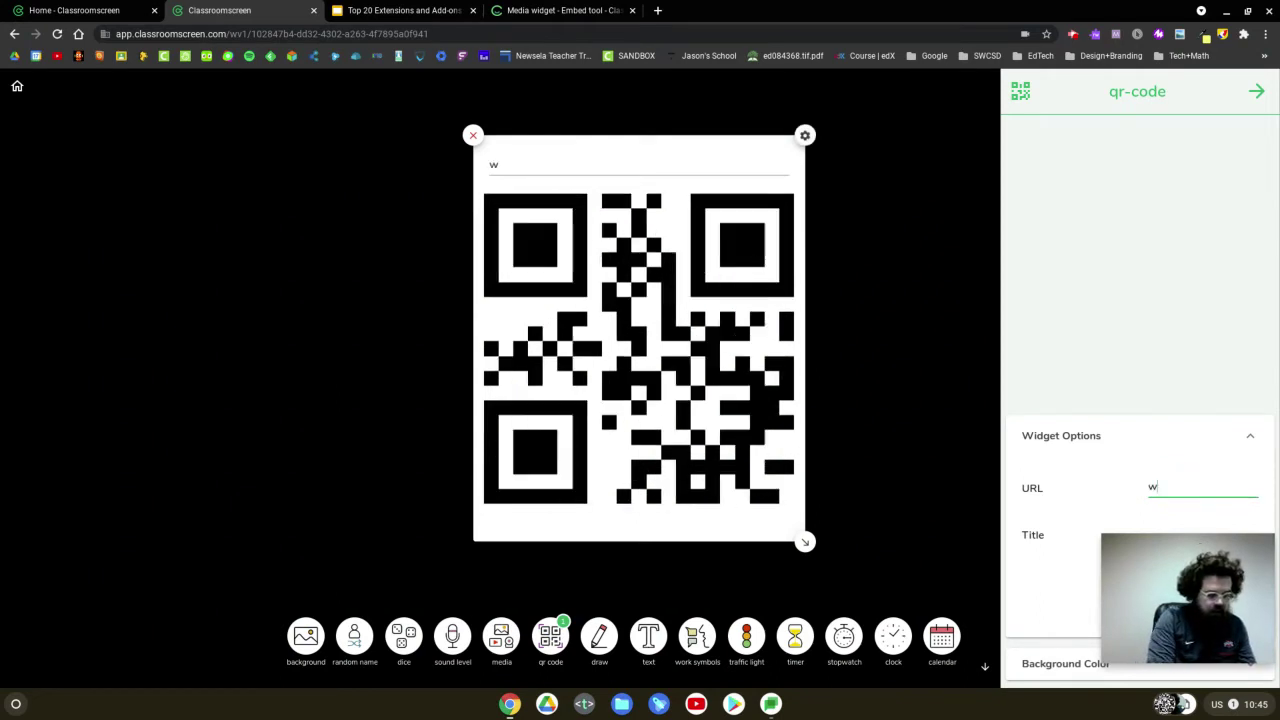
pyautogui.write('ww.desmos.com')
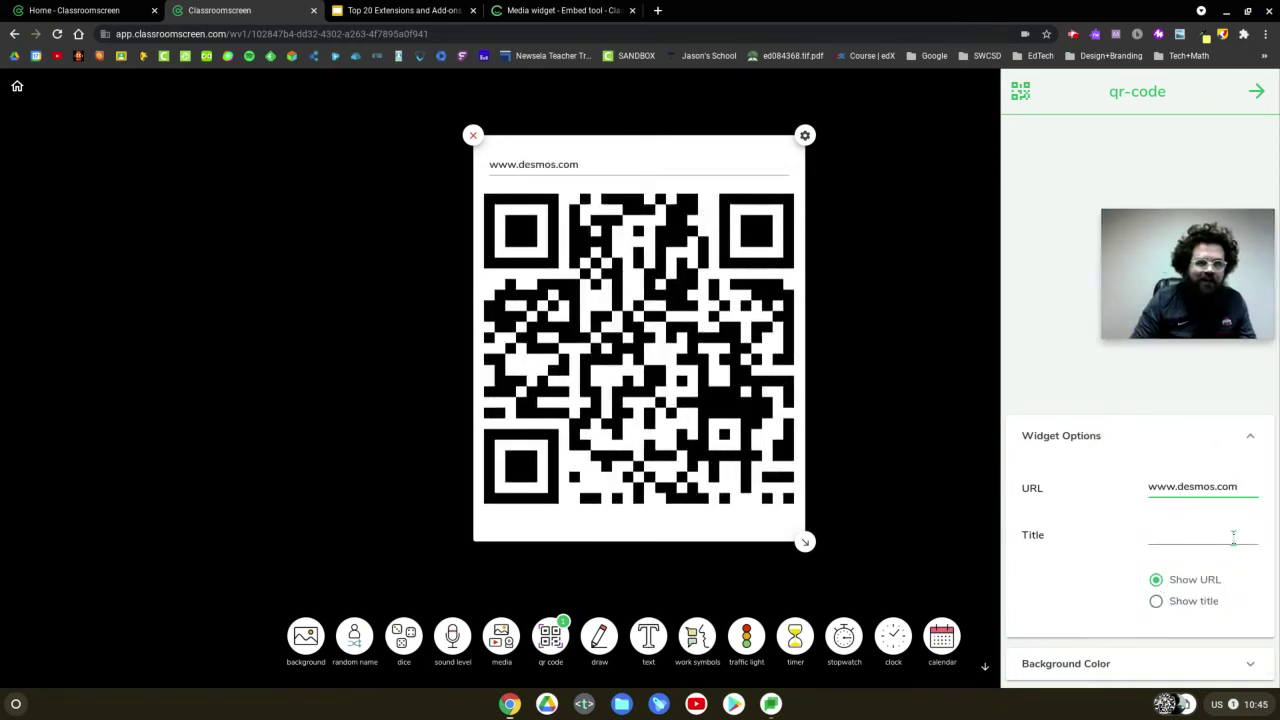
# Step: Title the QR code 'Step 3: Complete the assignment here' and show the title instead of the URL
pyautogui.click(1179, 614)
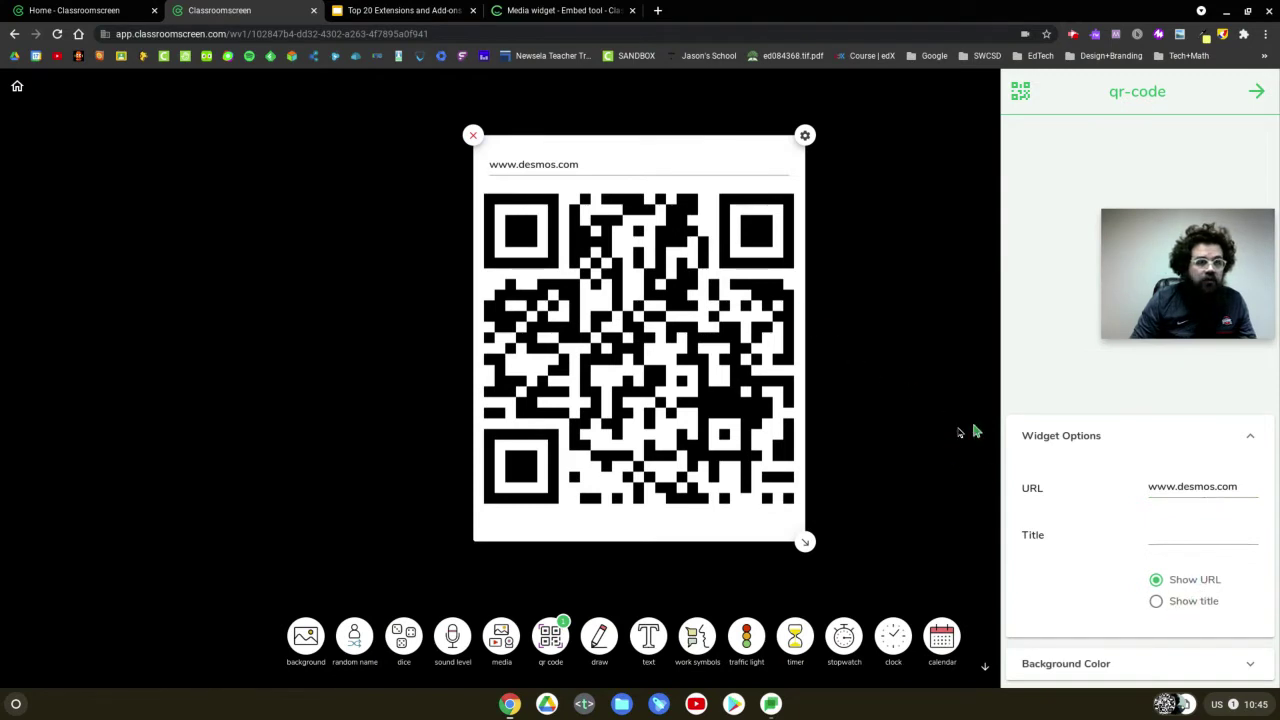
pyautogui.click(1157, 602)
pyautogui.click(1176, 534)
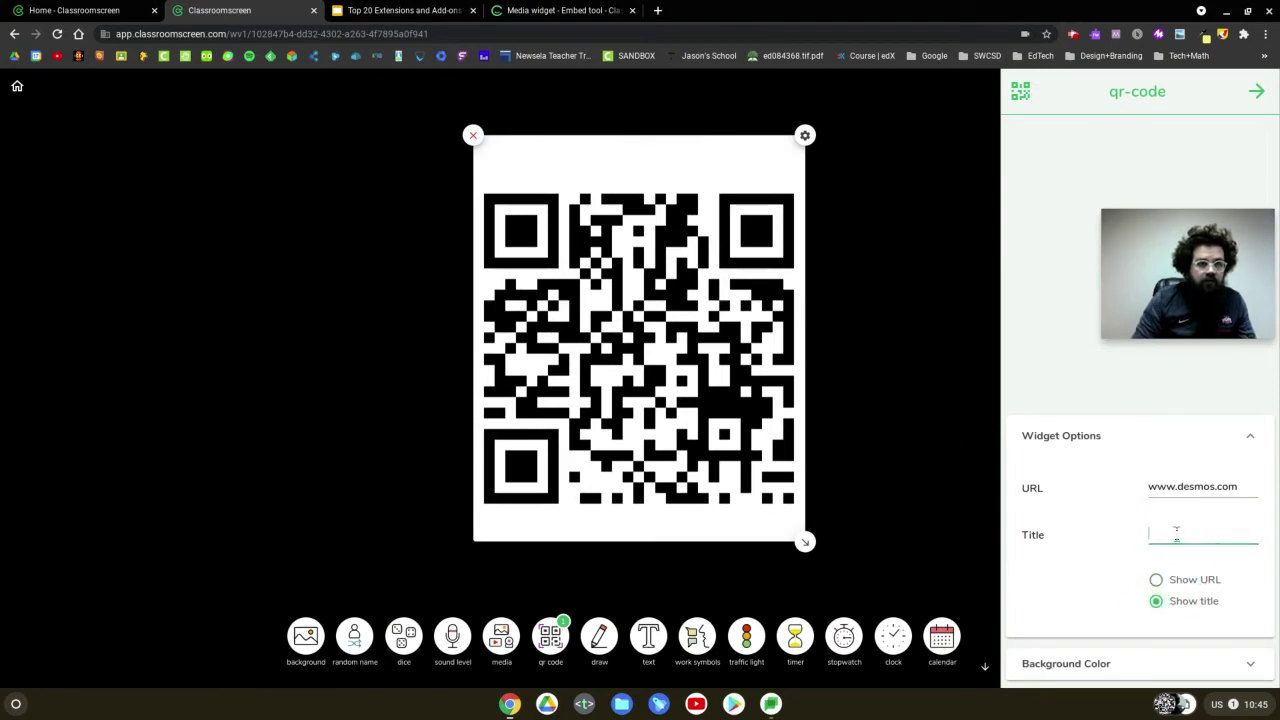
pyautogui.write('Step ')
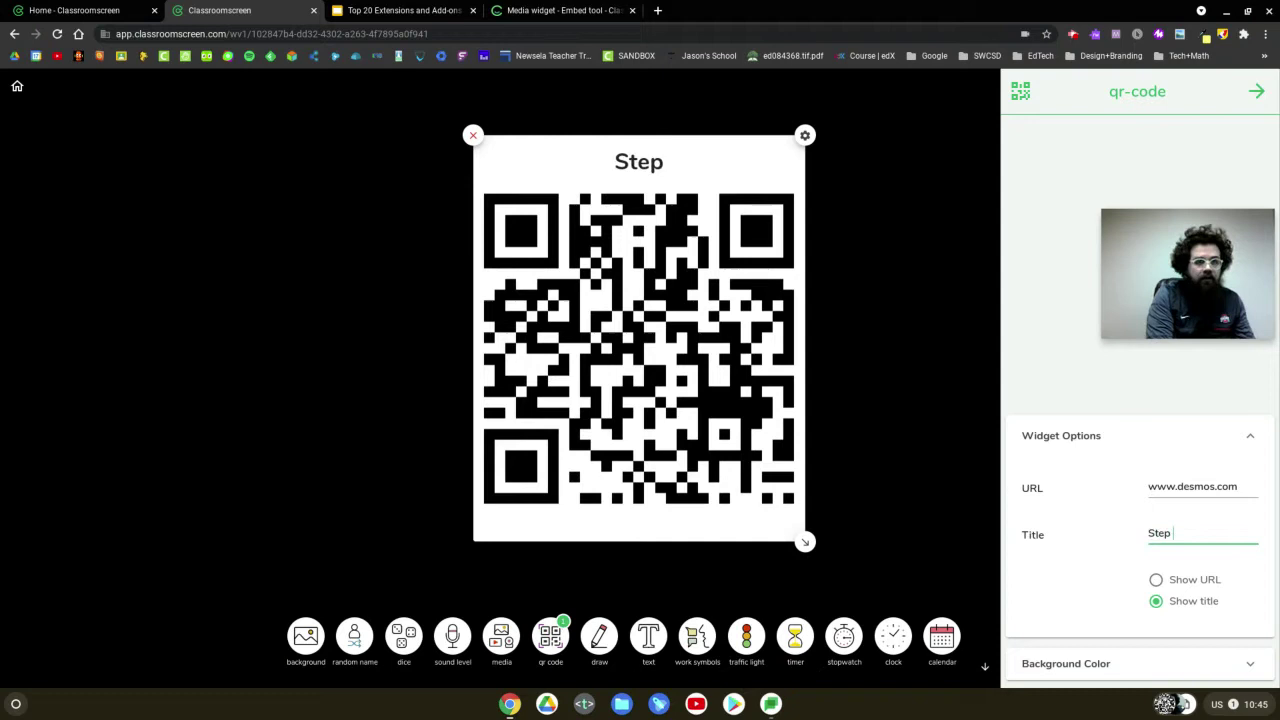
pyautogui.write('3: Com')
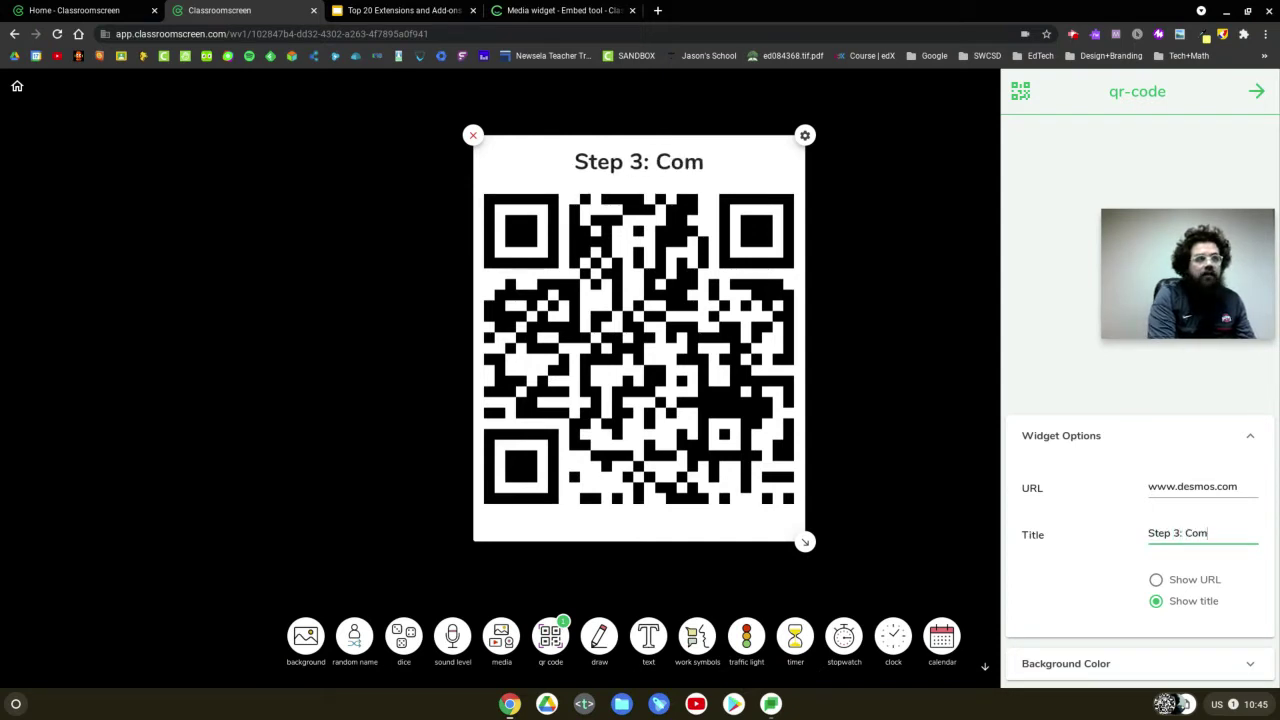
pyautogui.write('plete the ass')
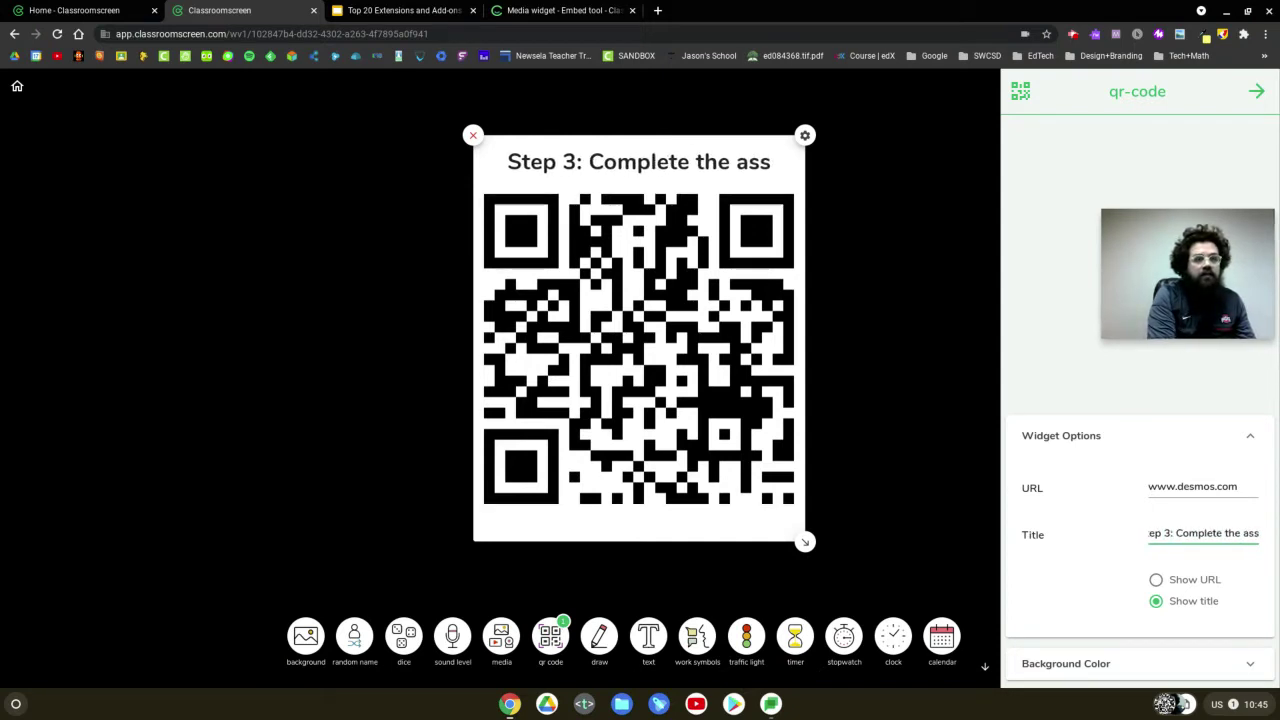
pyautogui.write('ignment here')
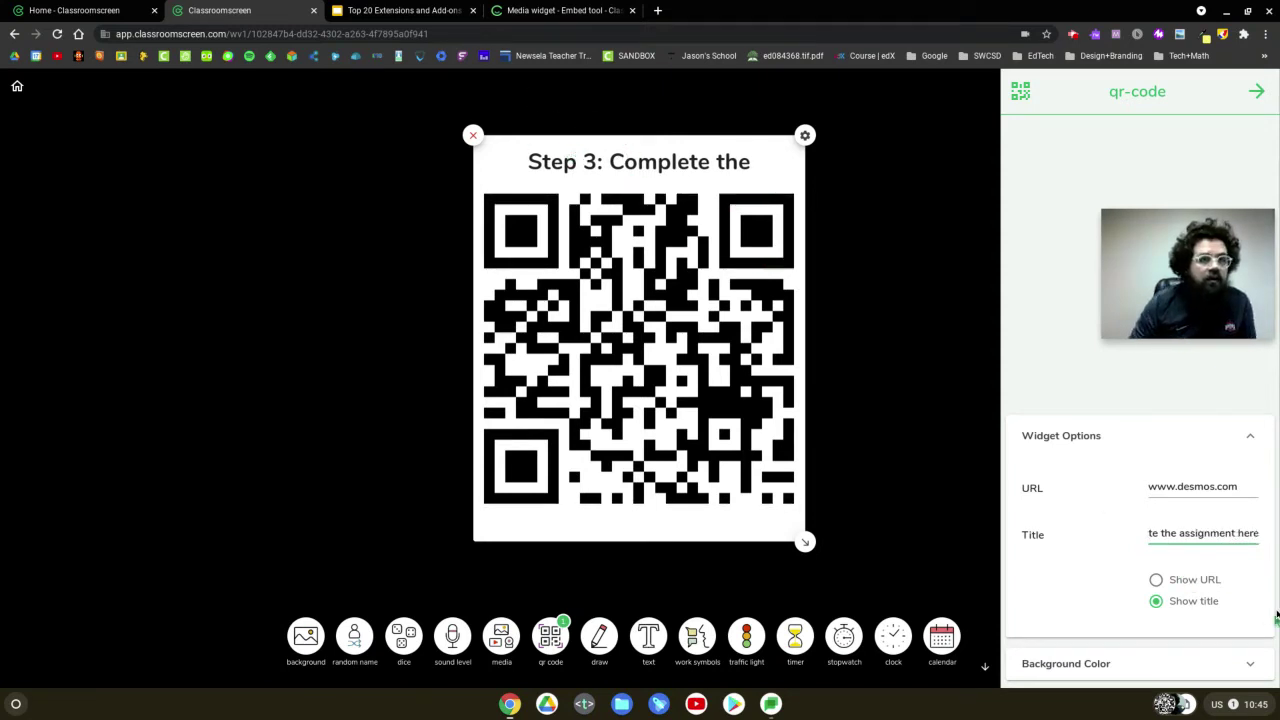
pyautogui.doubleClick(1220, 533)
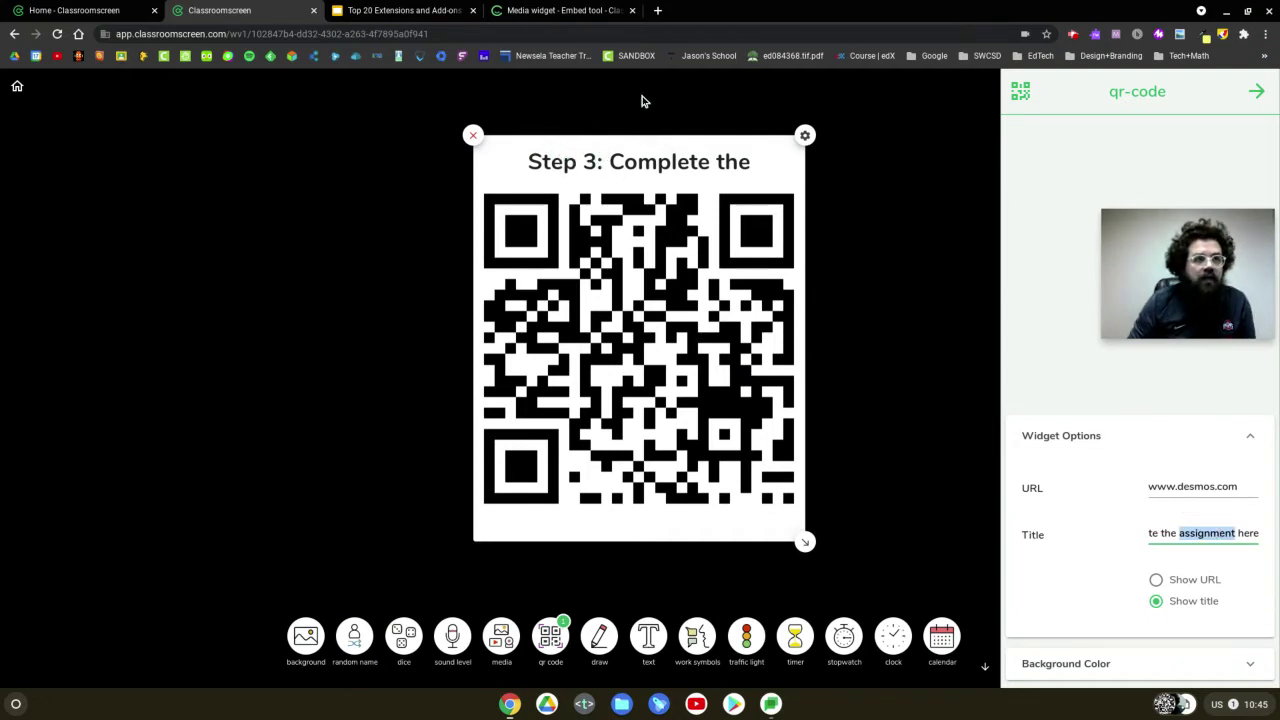
pyautogui.click(1174, 582)
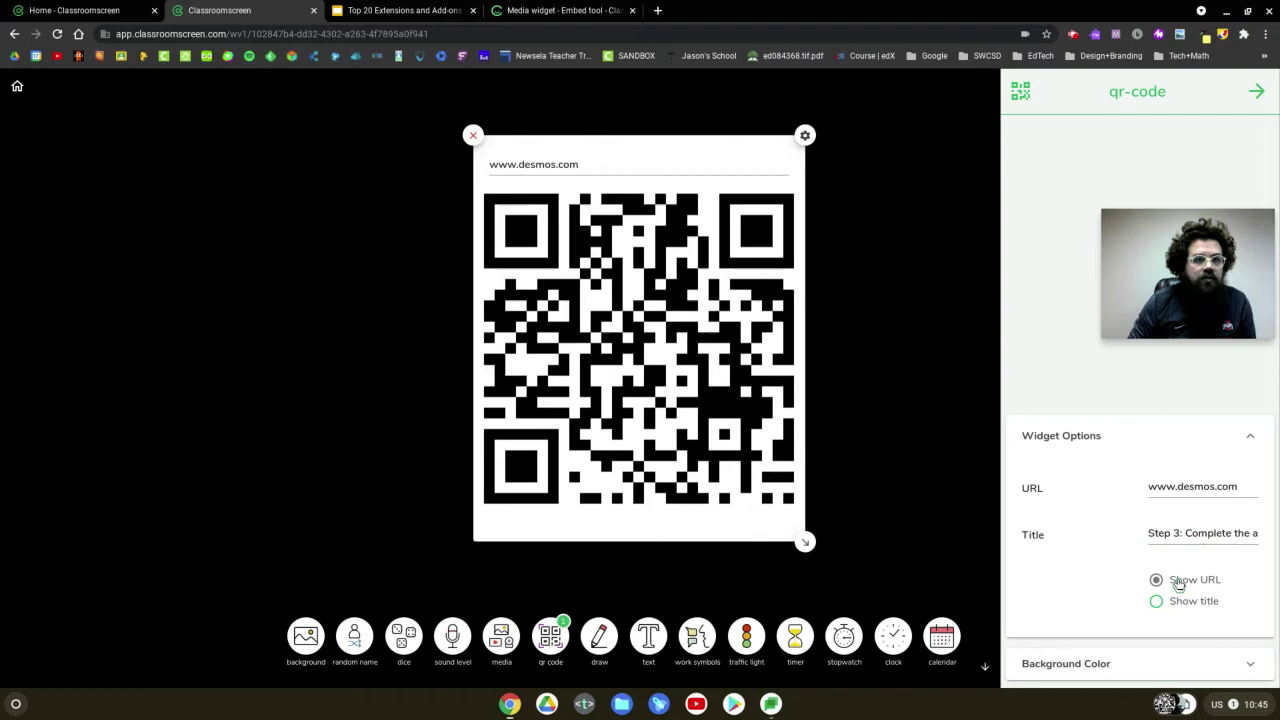
pyautogui.click(1186, 603)
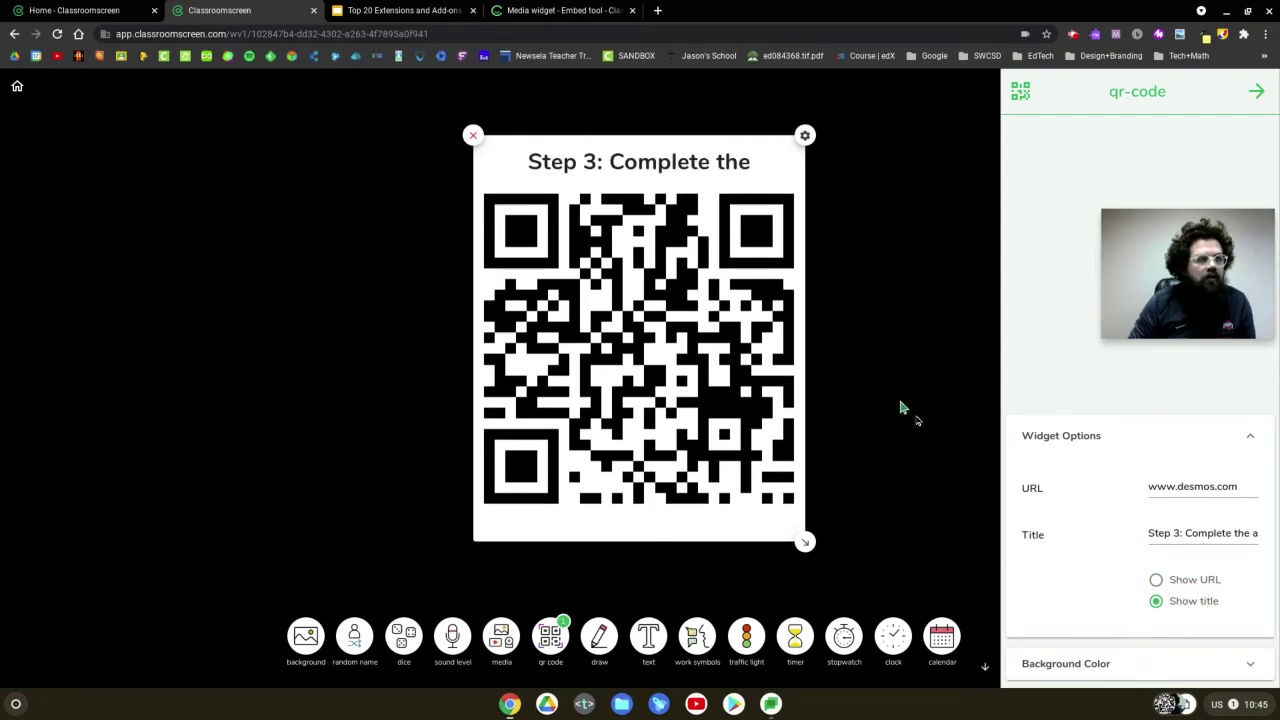
# Step: Shrink the QR code widget, move it near the top of the board, and close its settings
pyautogui.rightClick(624, 284)
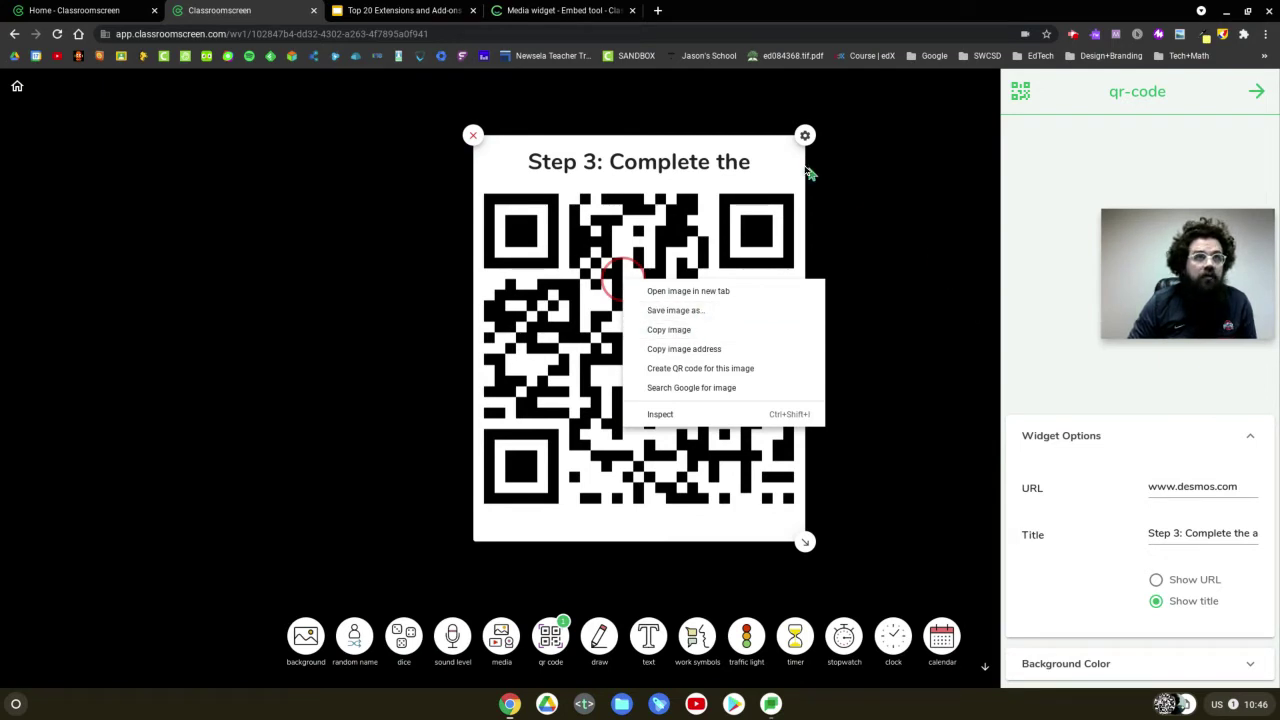
pyautogui.click(743, 166)
pyautogui.moveTo(805, 541); pyautogui.dragTo(472, 150)
pyautogui.moveTo(527, 255); pyautogui.dragTo(390, 194)
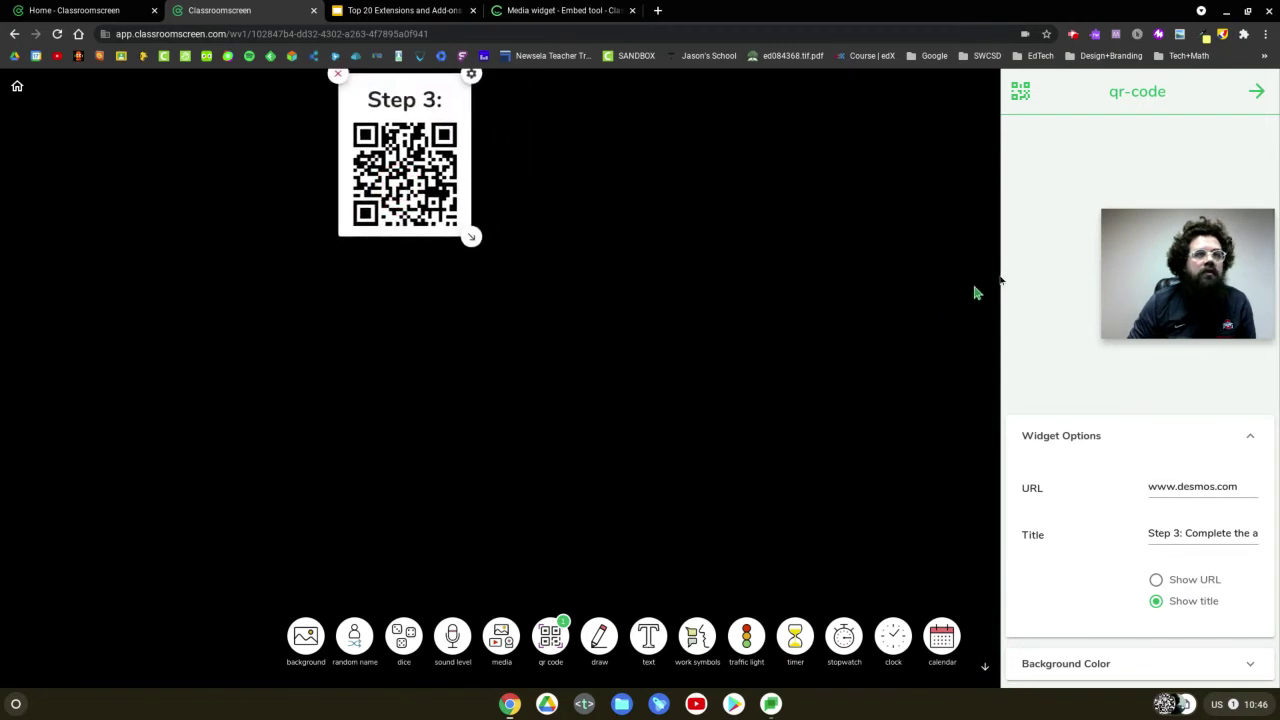
pyautogui.click(1255, 100)
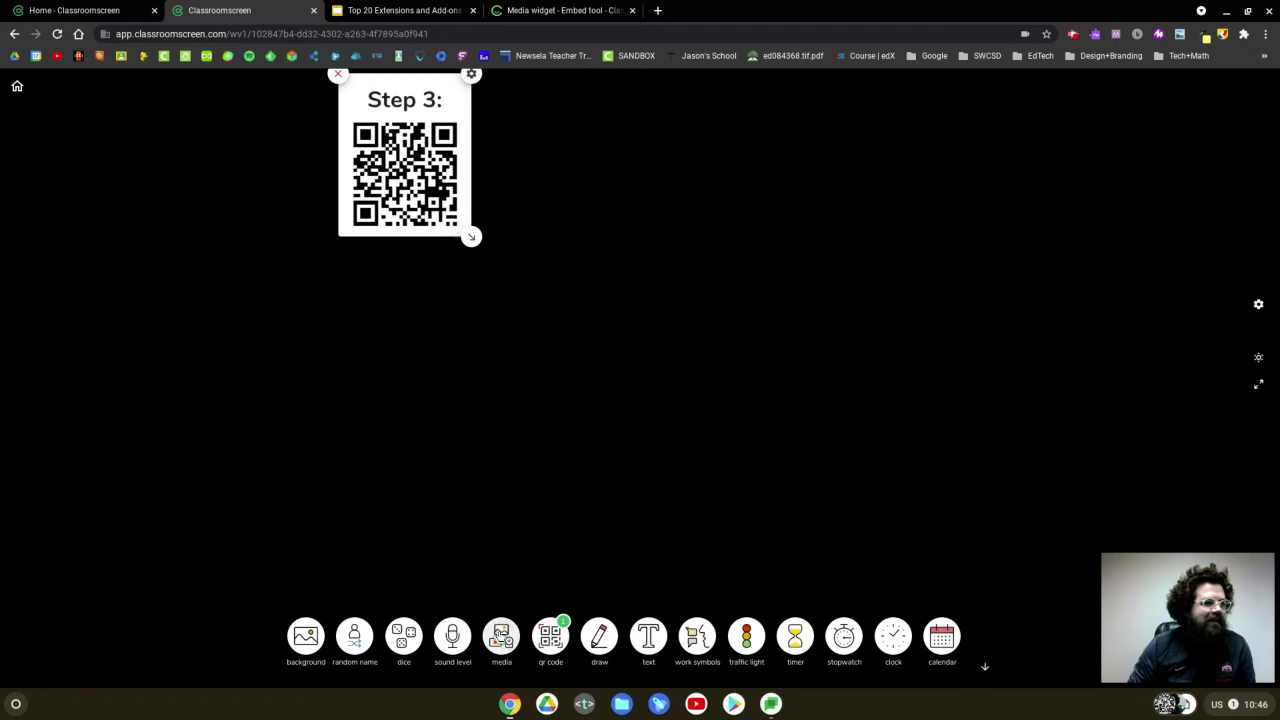
# Step: Add a Media widget showing the webcam, shrunk into the board's top-left corner
pyautogui.click(501, 637)
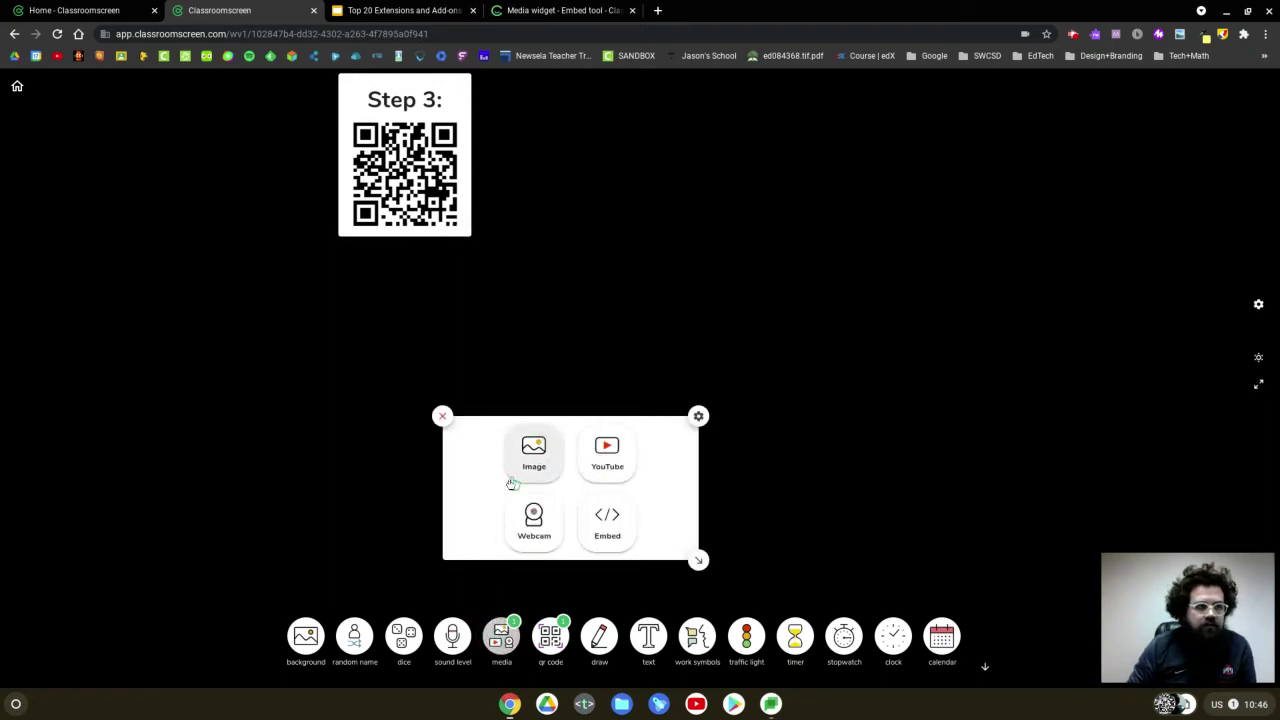
pyautogui.click(535, 528)
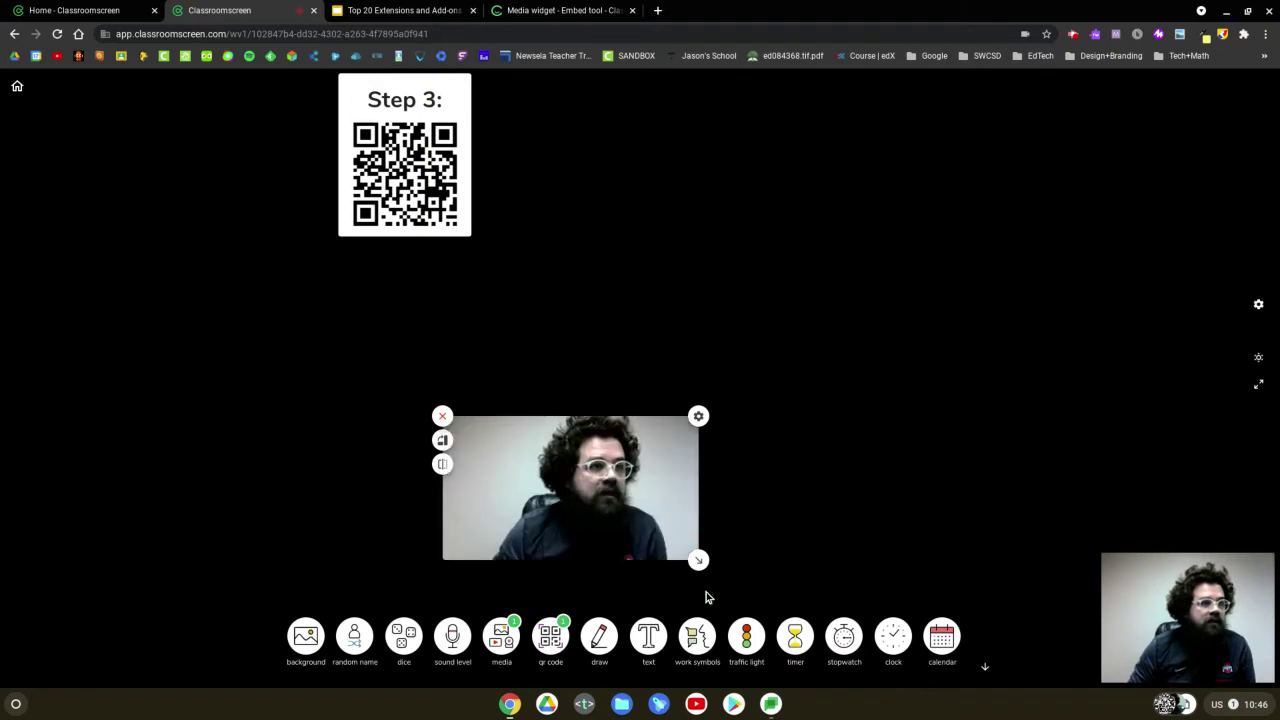
pyautogui.moveTo(698, 560); pyautogui.dragTo(220, 224)
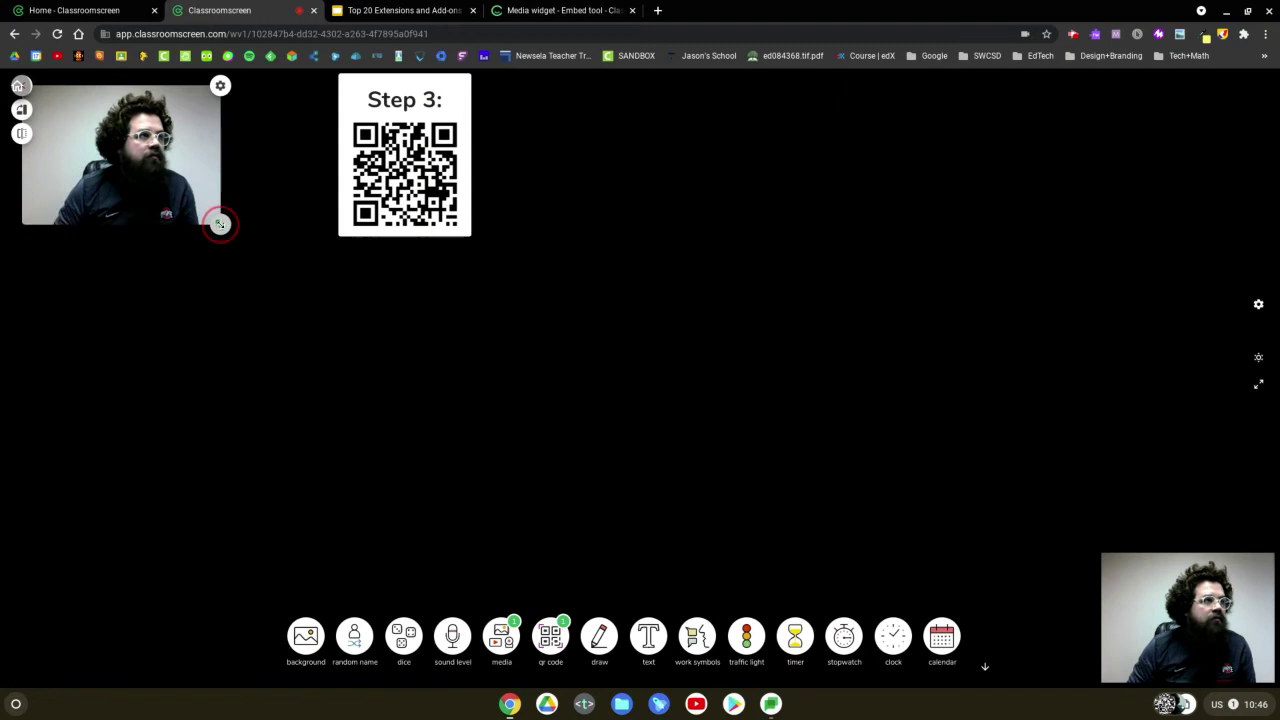
# Step: Adjust the webcam widget's size and top-left position, and close the floating webcam preview
pyautogui.moveTo(1150, 587); pyautogui.dragTo(1129, 562)
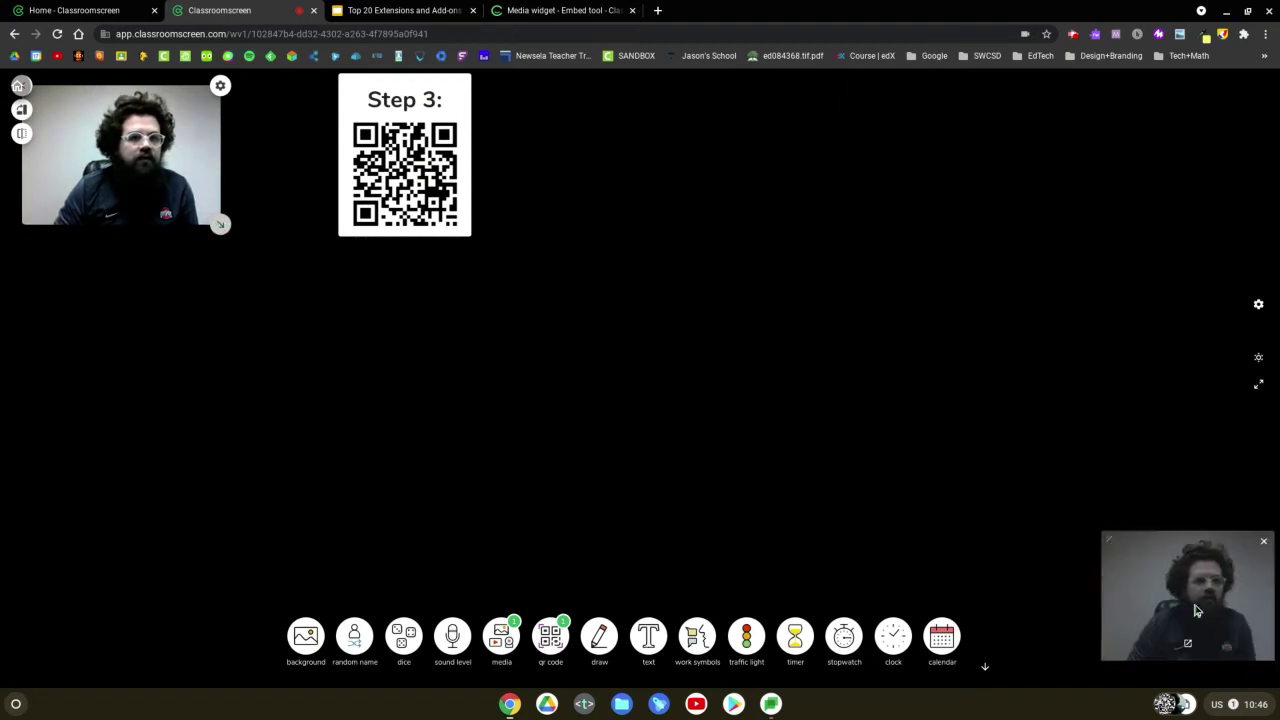
pyautogui.moveTo(222, 226); pyautogui.dragTo(226, 378)
pyautogui.moveTo(179, 322); pyautogui.dragTo(181, 436)
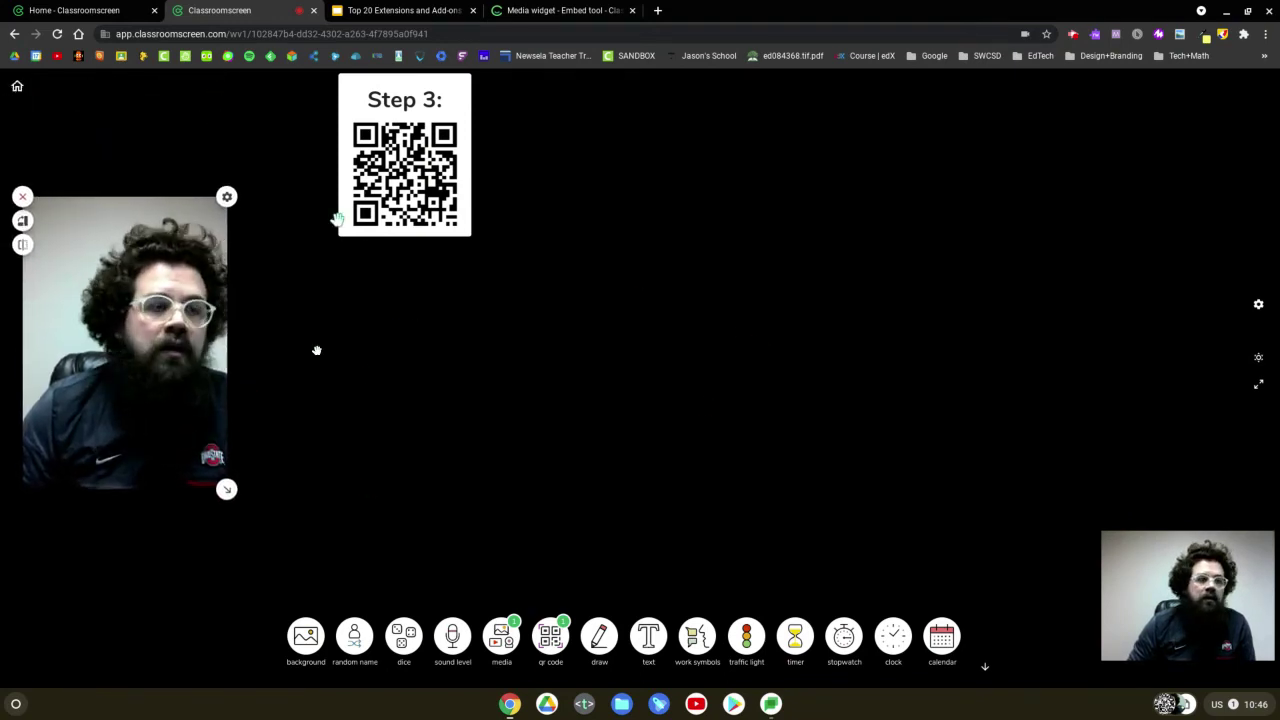
pyautogui.moveTo(93, 327); pyautogui.dragTo(92, 216)
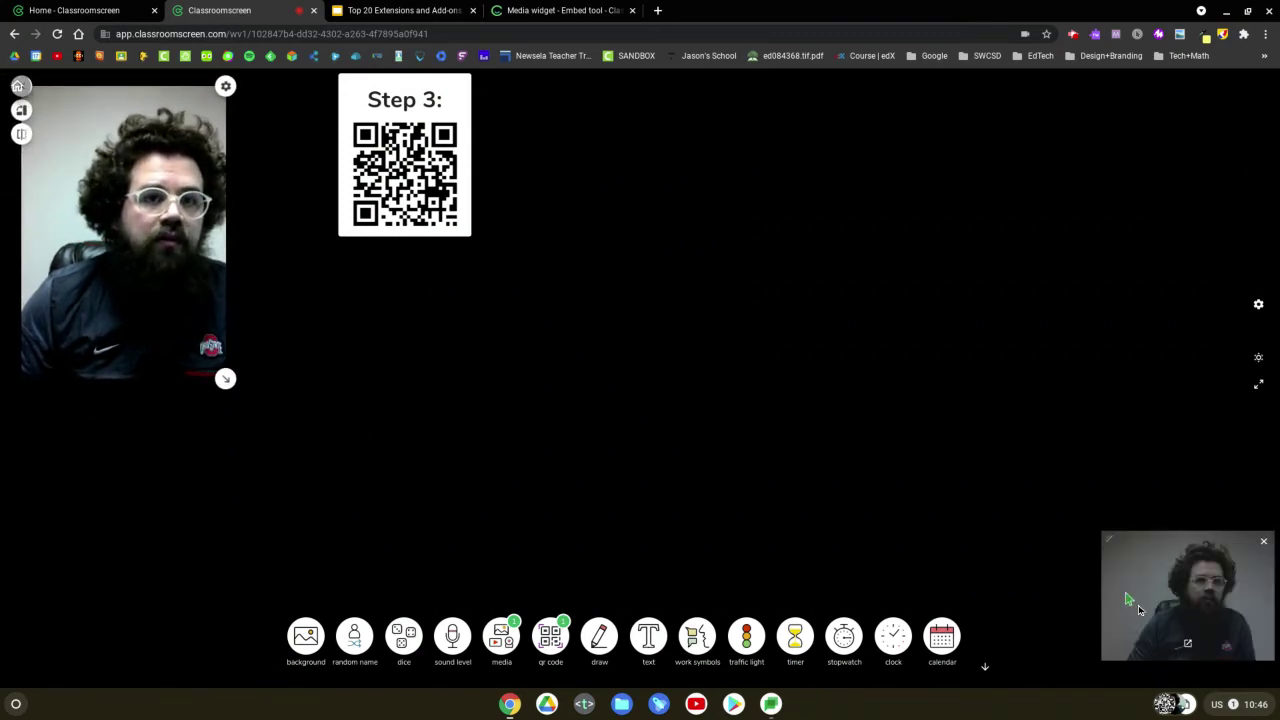
pyautogui.moveTo(229, 375); pyautogui.dragTo(98, 192)
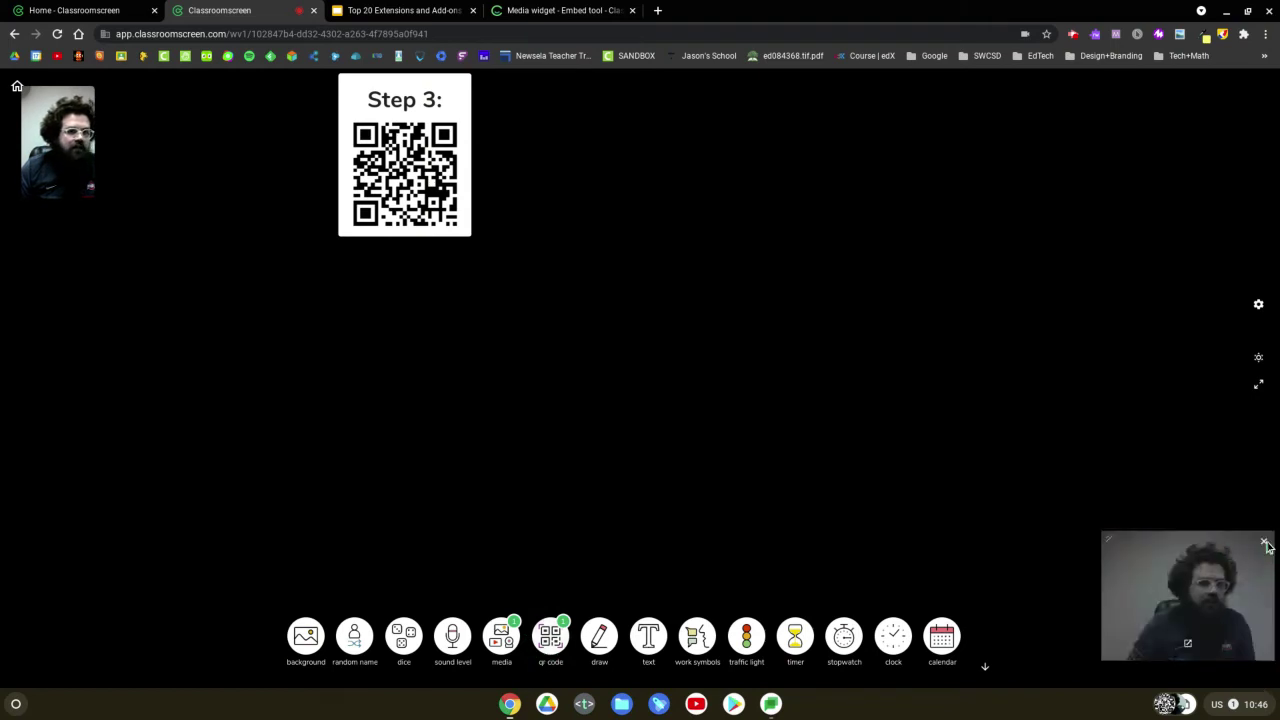
pyautogui.click(1265, 544)
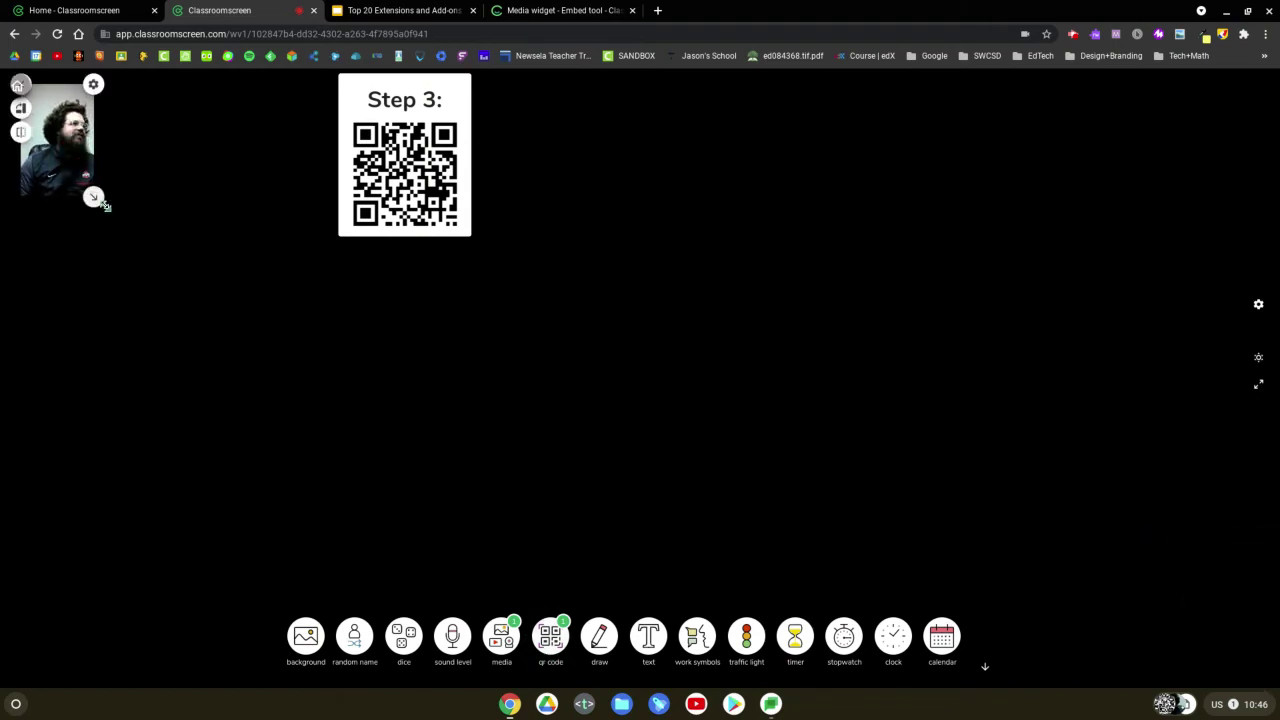
pyautogui.moveTo(120, 218); pyautogui.dragTo(138, 237)
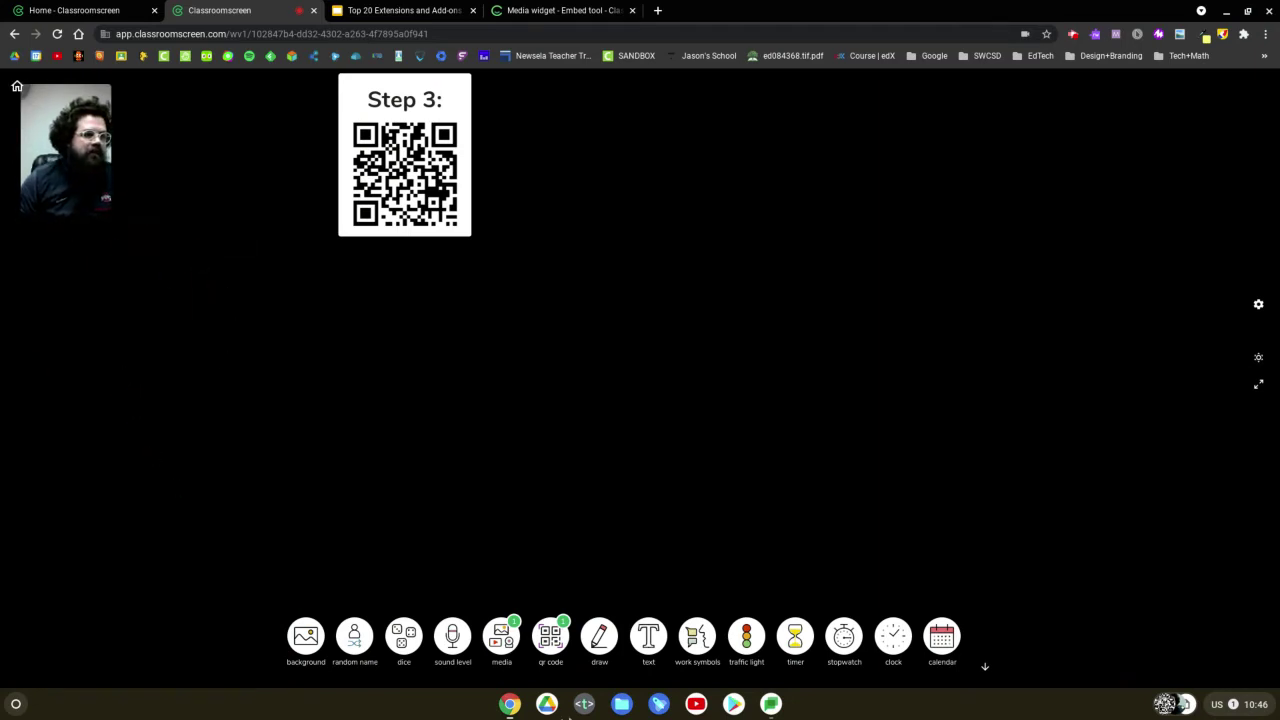
# Step: Add a second Media widget set to Embed mode
pyautogui.click(501, 636)
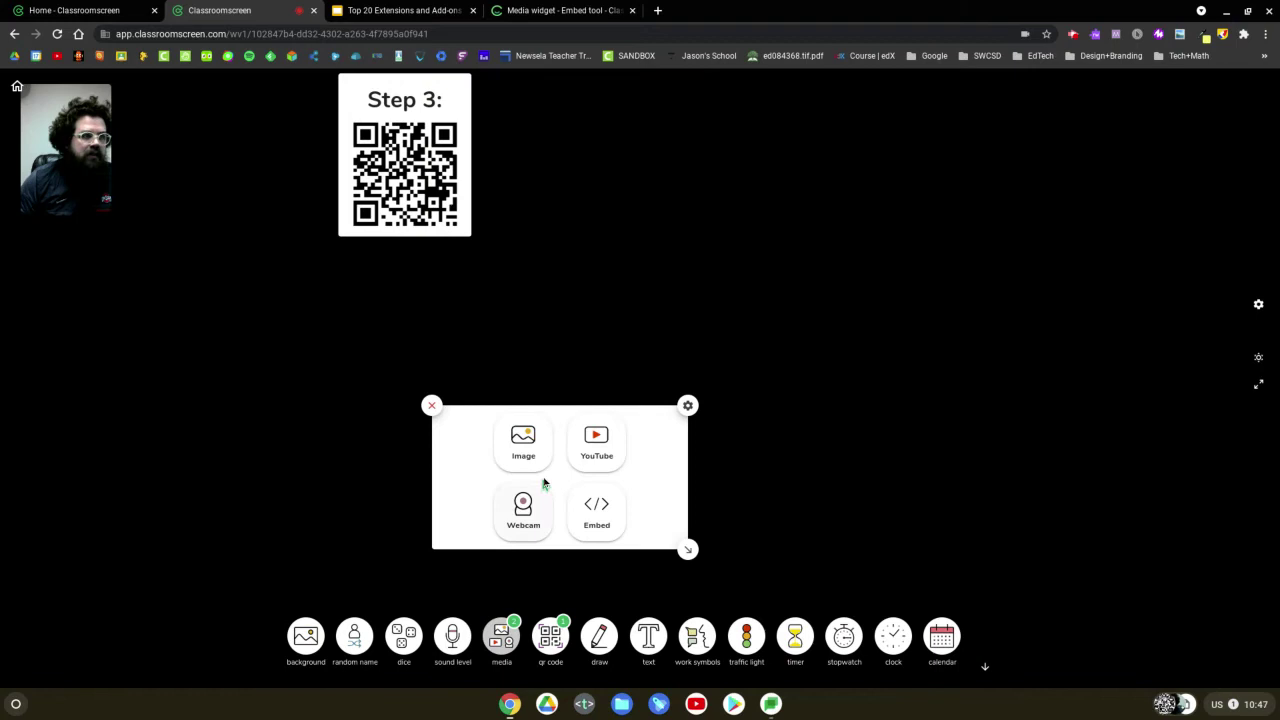
pyautogui.click(598, 512)
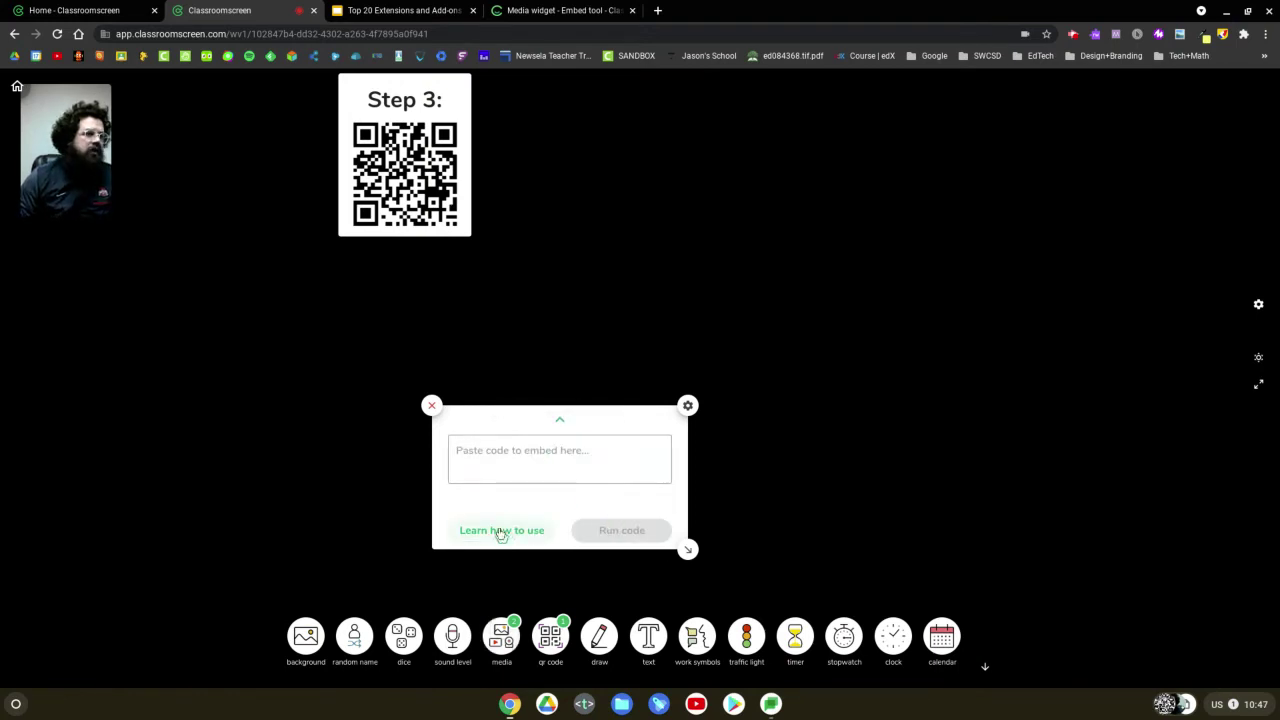
# Step: Switch to the 'Media widget - Embed tool' Help Center article listing embeddable sites
pyautogui.click(545, 12)
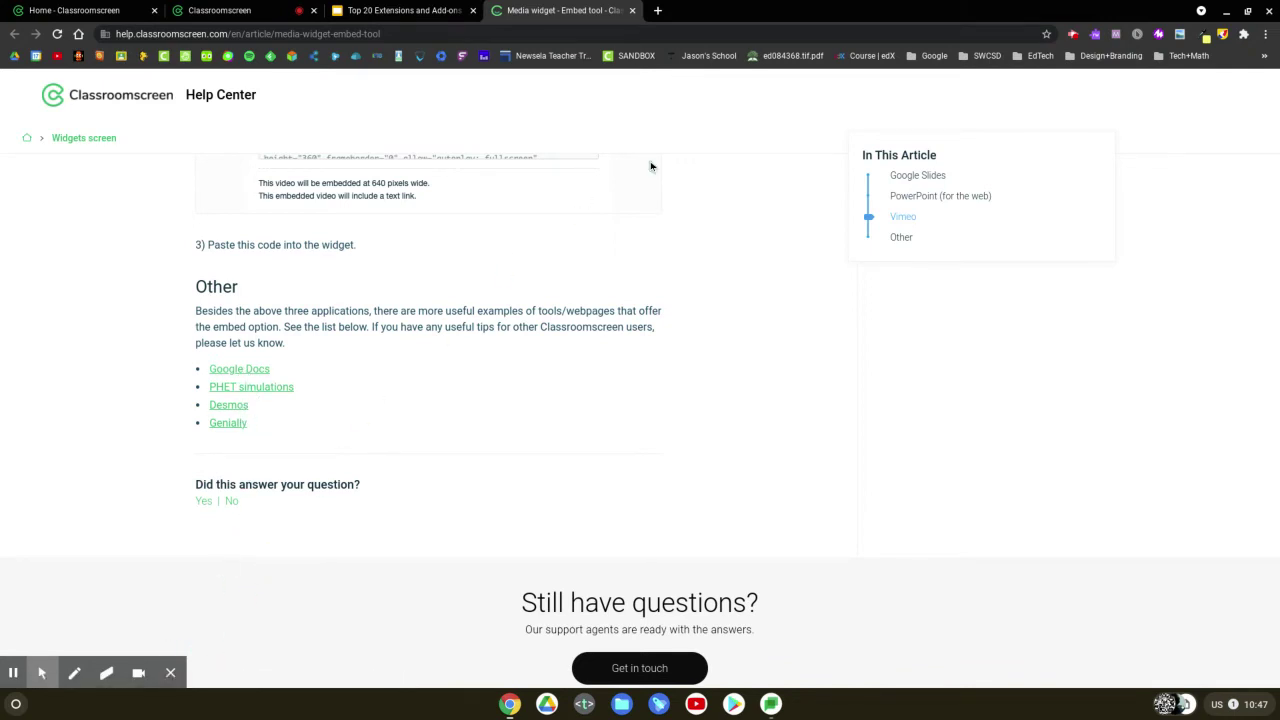
# Step: Publish the Top 20 Extensions and Add-ons deck to the web and select its embed code
pyautogui.click(370, 10)
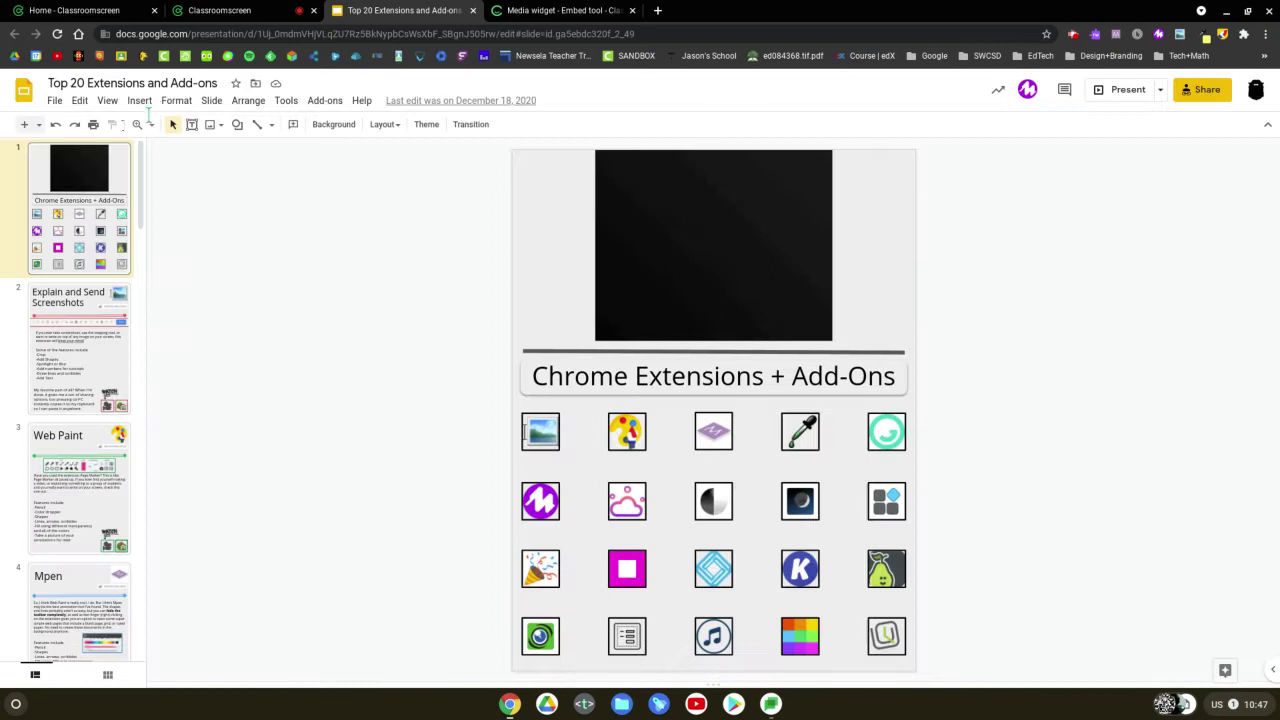
pyautogui.click(54, 101)
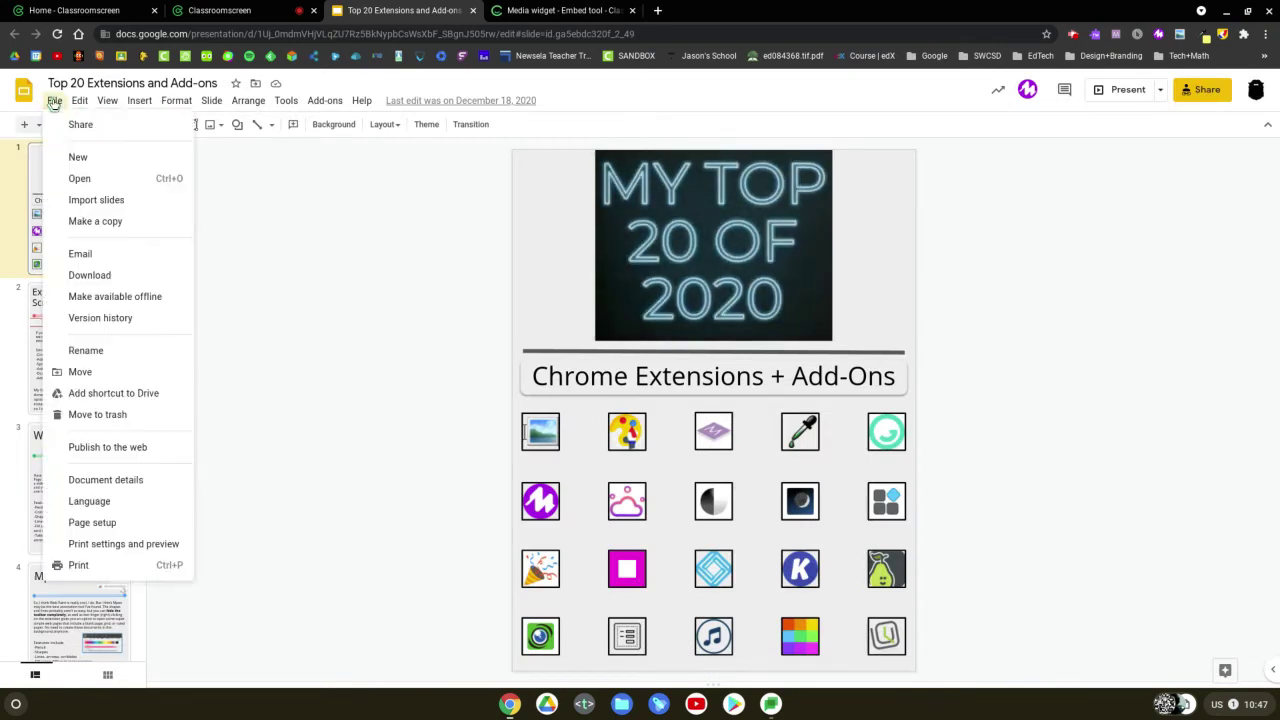
pyautogui.click(86, 449)
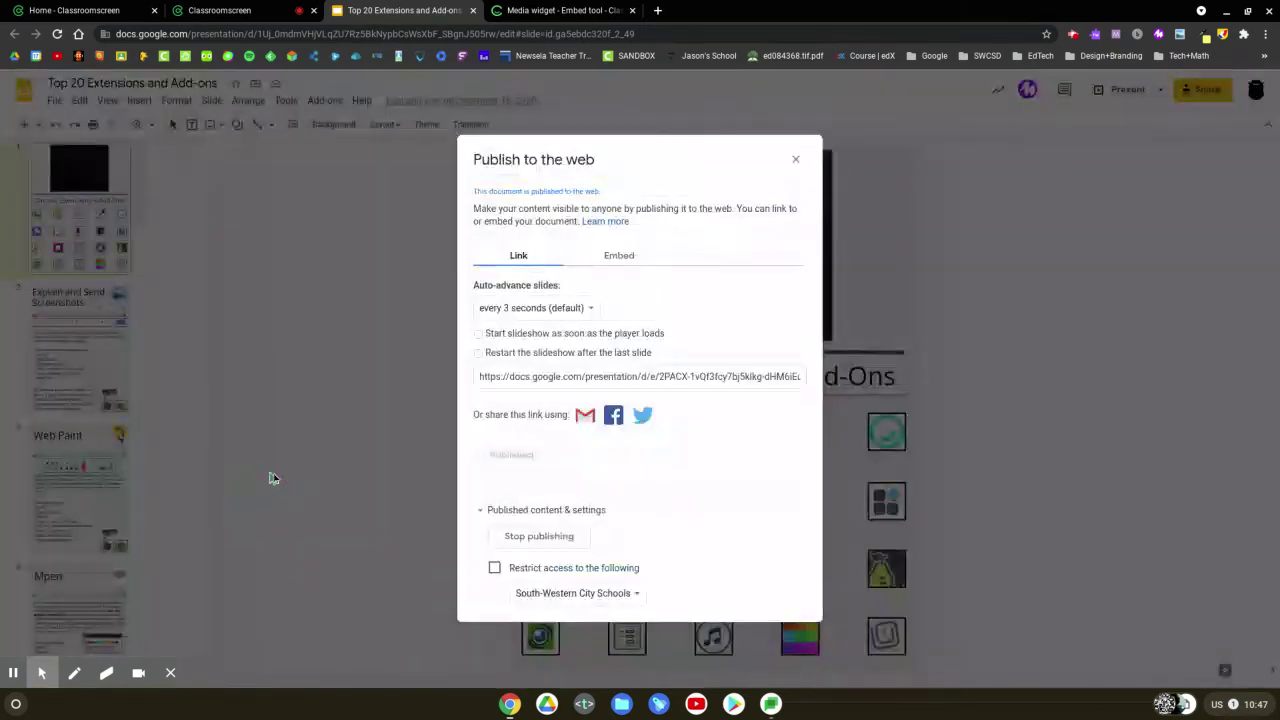
pyautogui.click(612, 257)
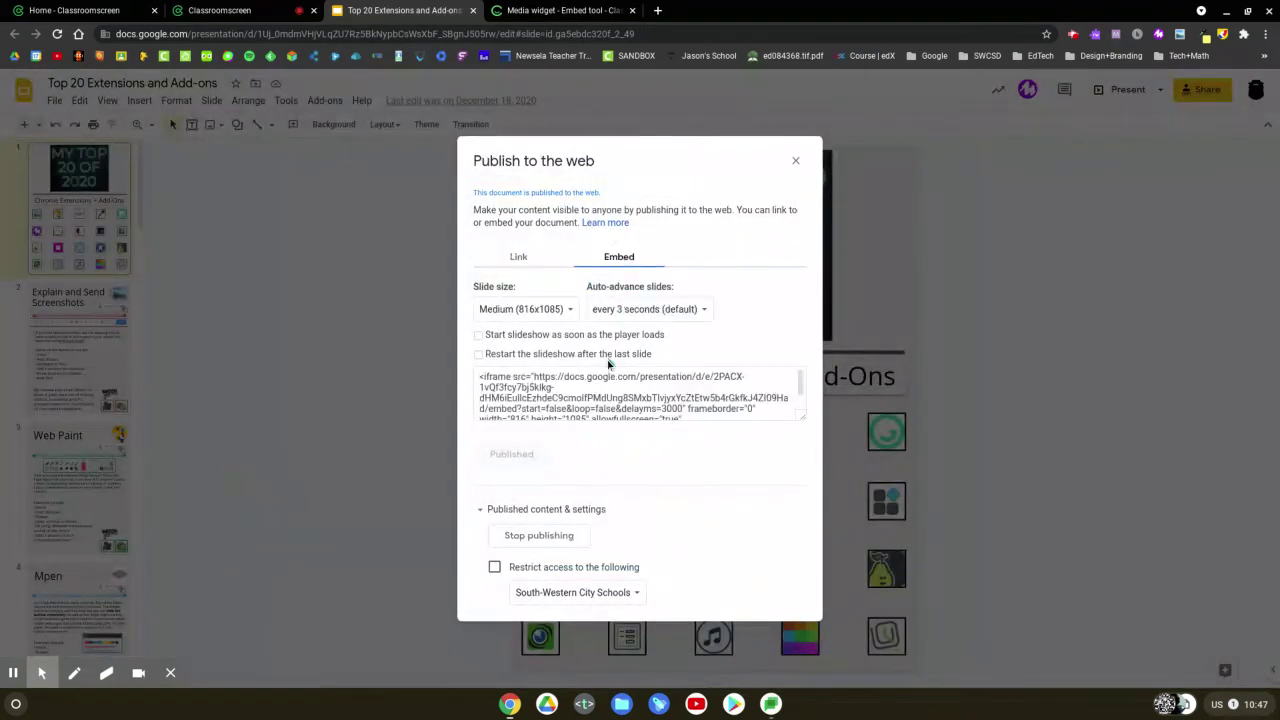
pyautogui.click(597, 382)
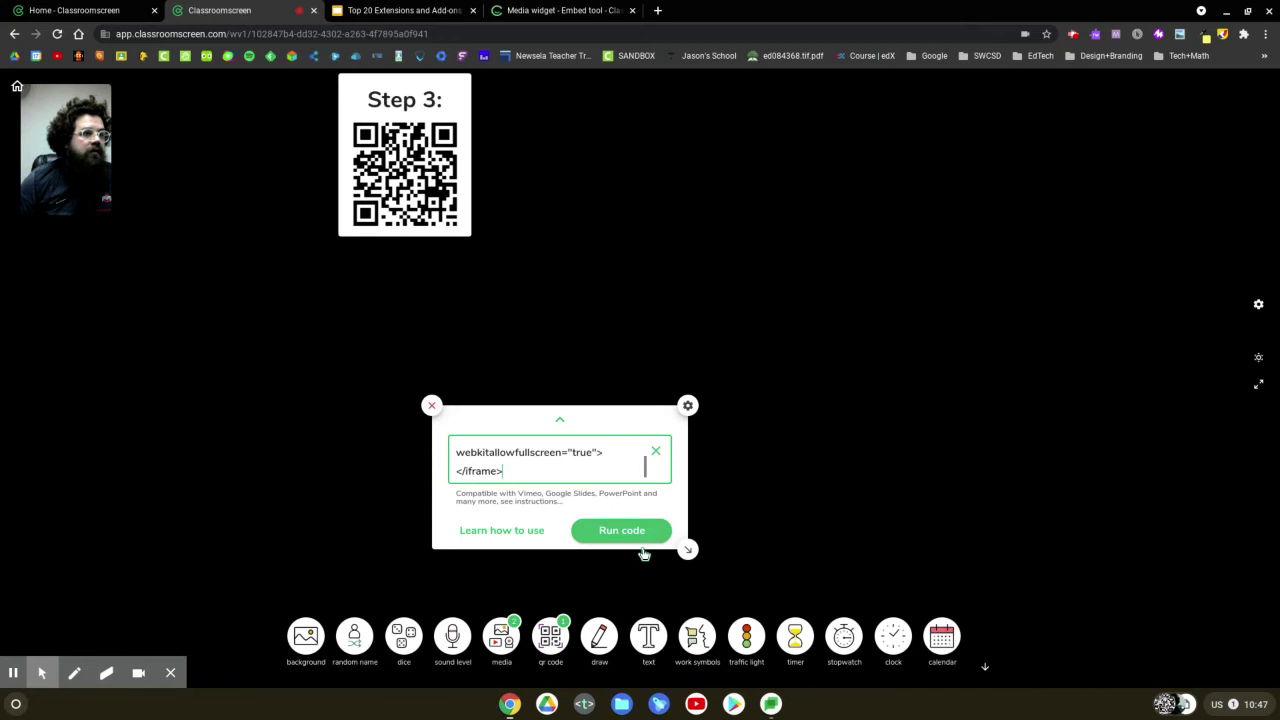
# Step: Embed the slides code in the media widget, placed beside the Step 3 QR code and enlarged downward
pyautogui.click(622, 530)
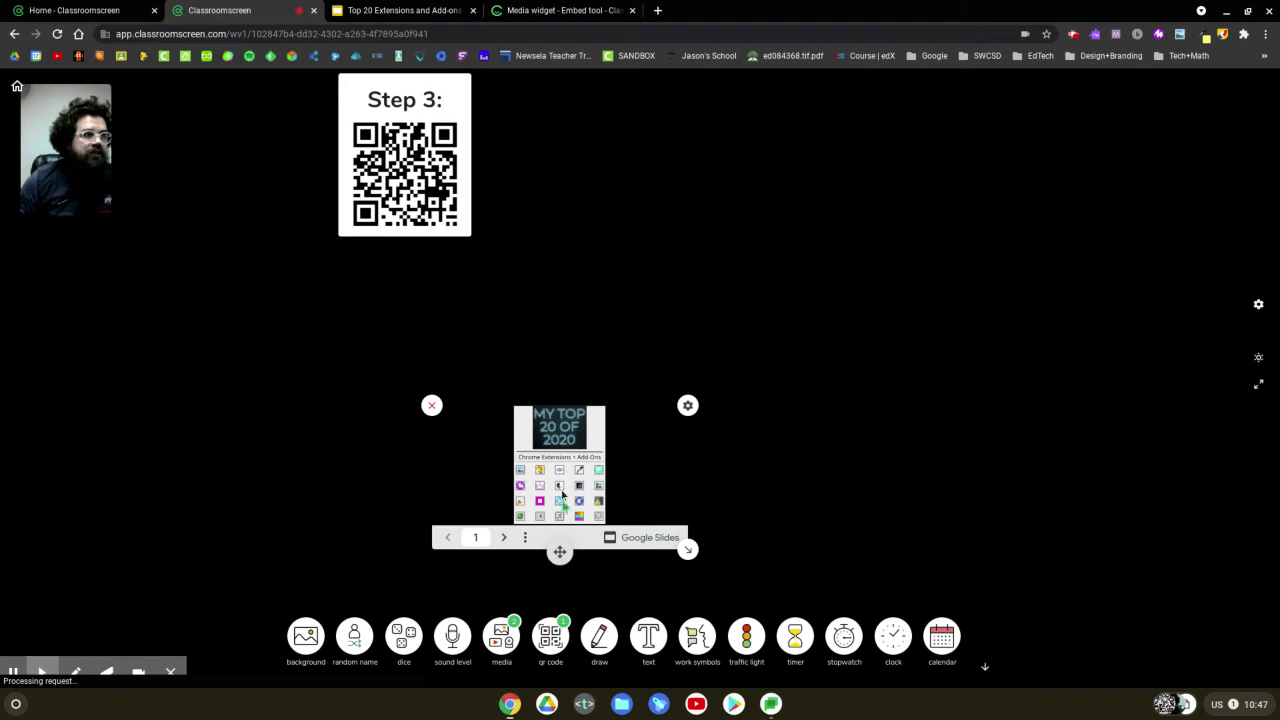
pyautogui.moveTo(560, 552); pyautogui.dragTo(600, 226)
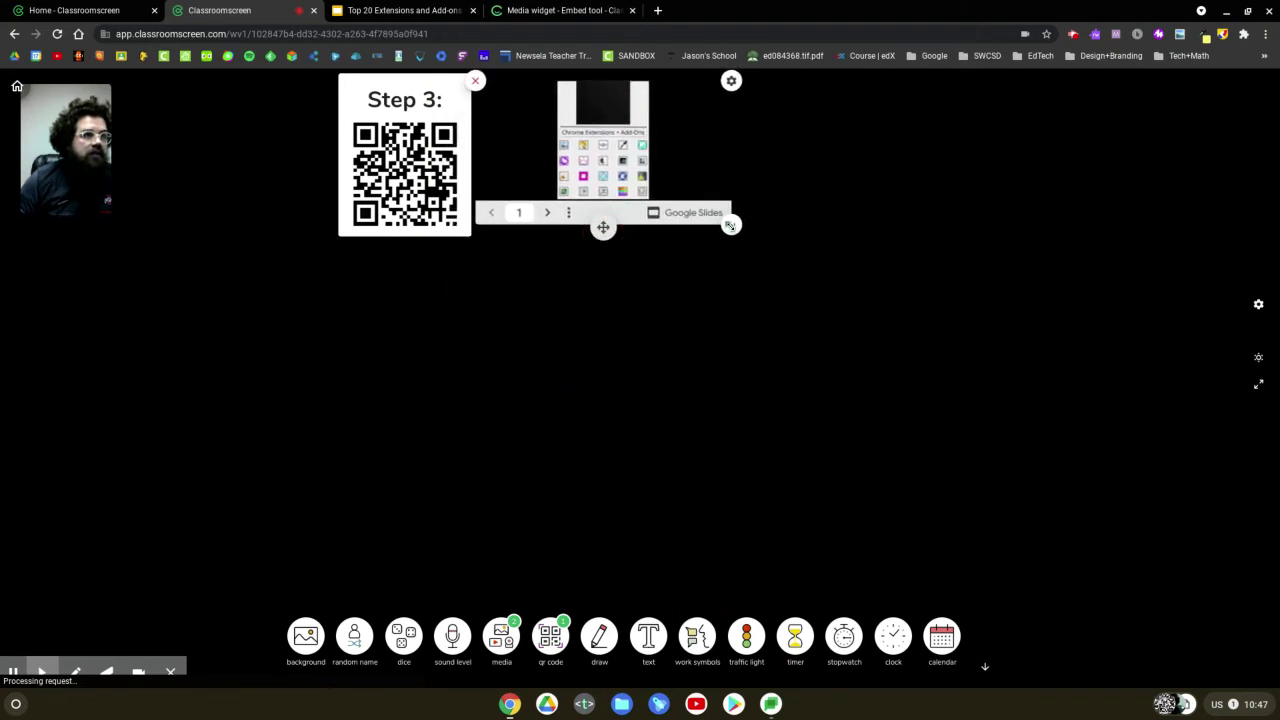
pyautogui.moveTo(731, 228); pyautogui.dragTo(750, 574)
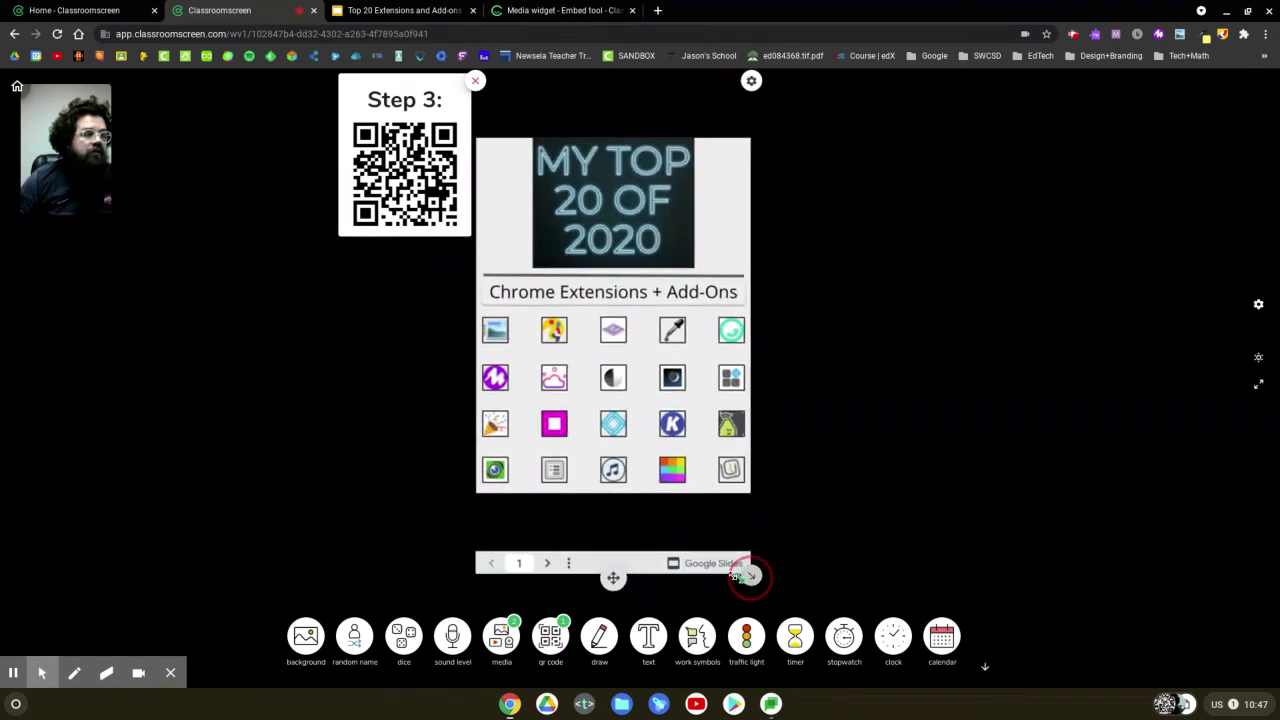
# Step: Advance the slides to slide 5, 'Eye Dropper', then move the slides left and the QR code aside
pyautogui.click(547, 566)
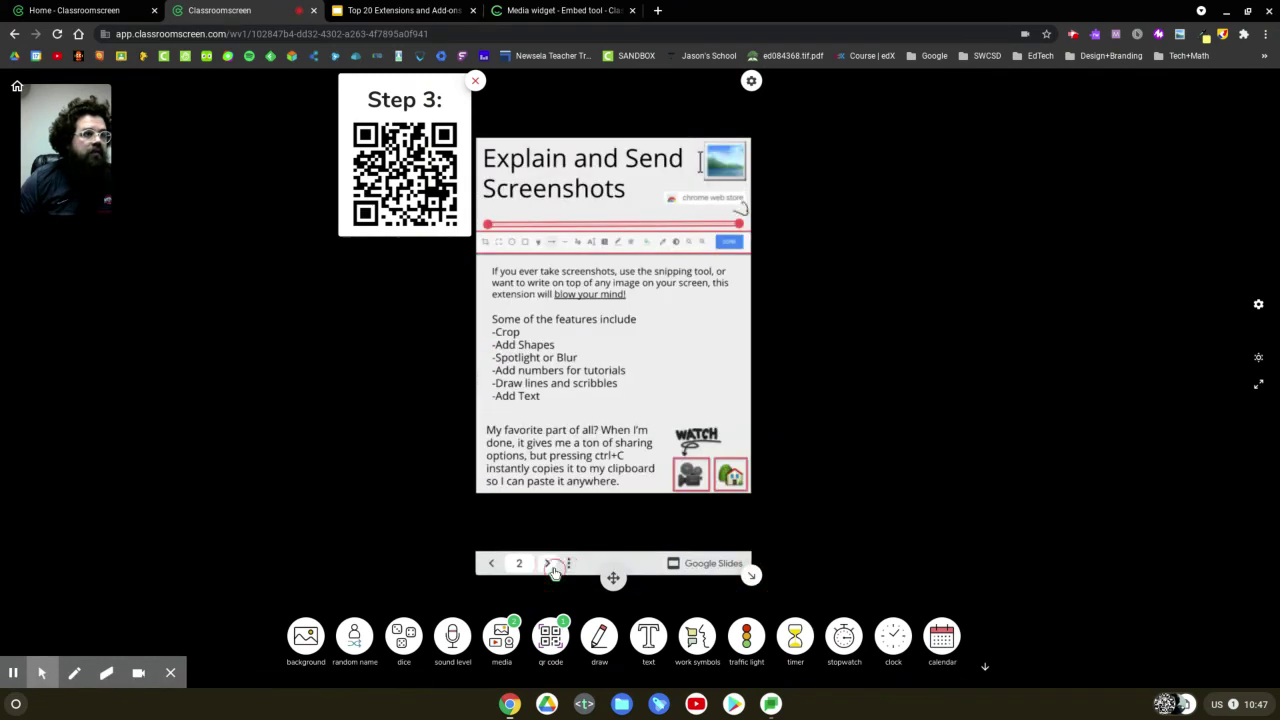
pyautogui.click(548, 567)
pyautogui.click(550, 568)
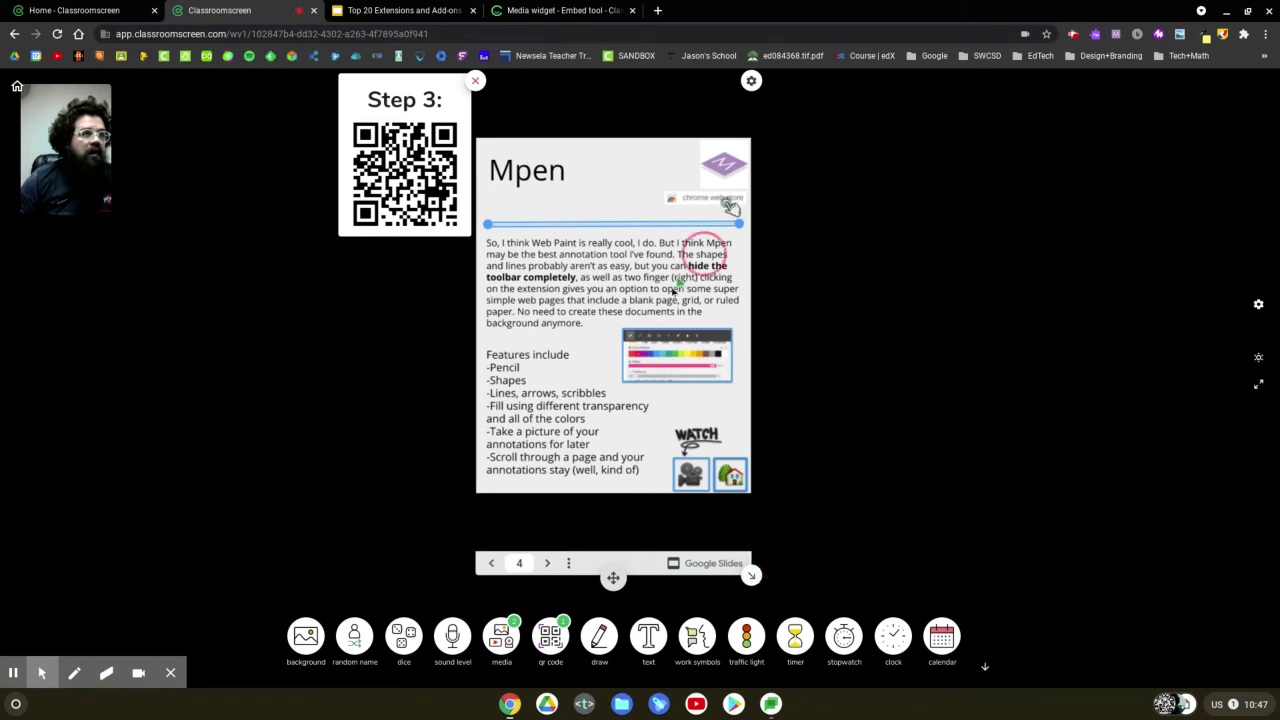
pyautogui.moveTo(609, 574); pyautogui.dragTo(276, 567)
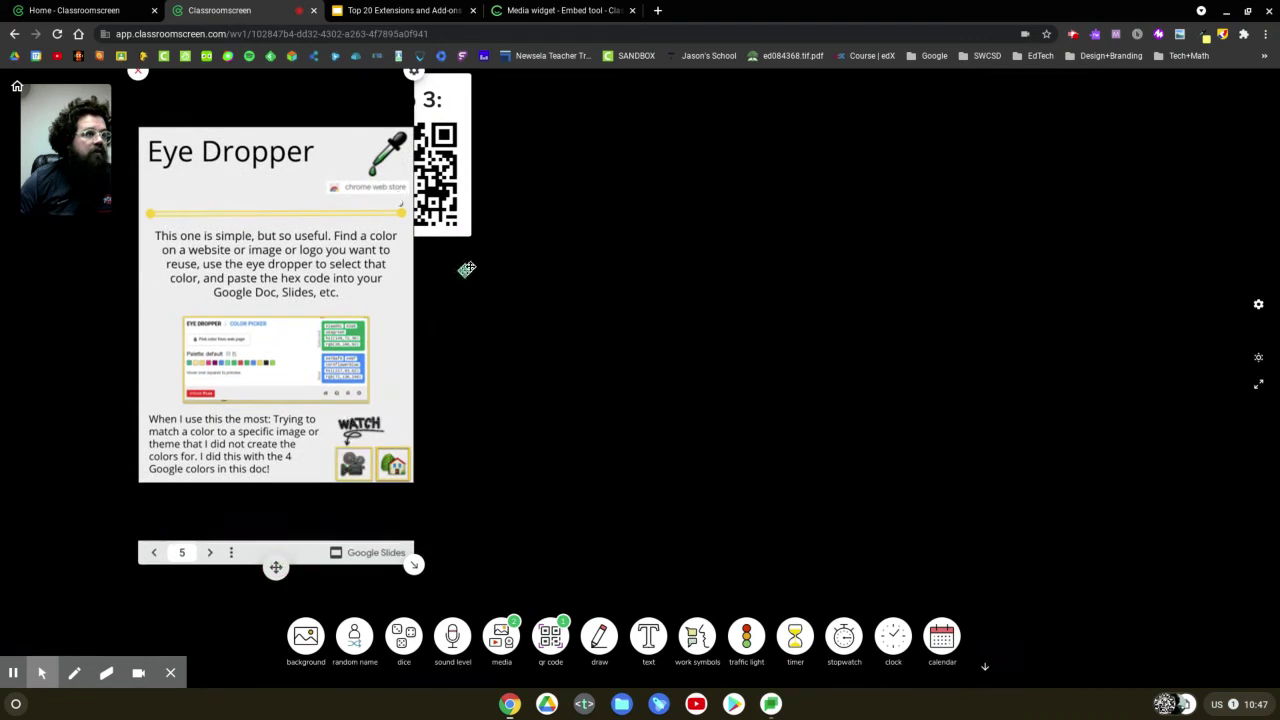
pyautogui.moveTo(479, 184); pyautogui.dragTo(1126, 545)
# Step: Remove the Step 3 QR code widget and discard an empty text box
pyautogui.click(1146, 524)
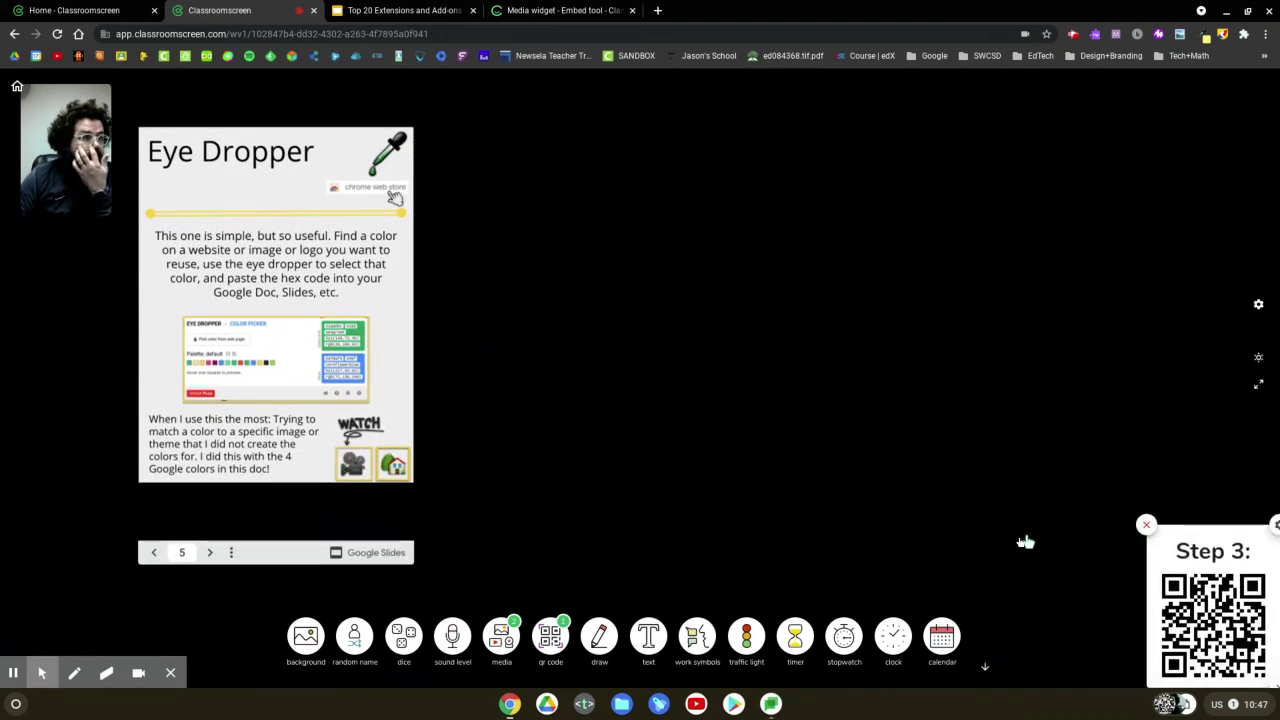
pyautogui.click(652, 640)
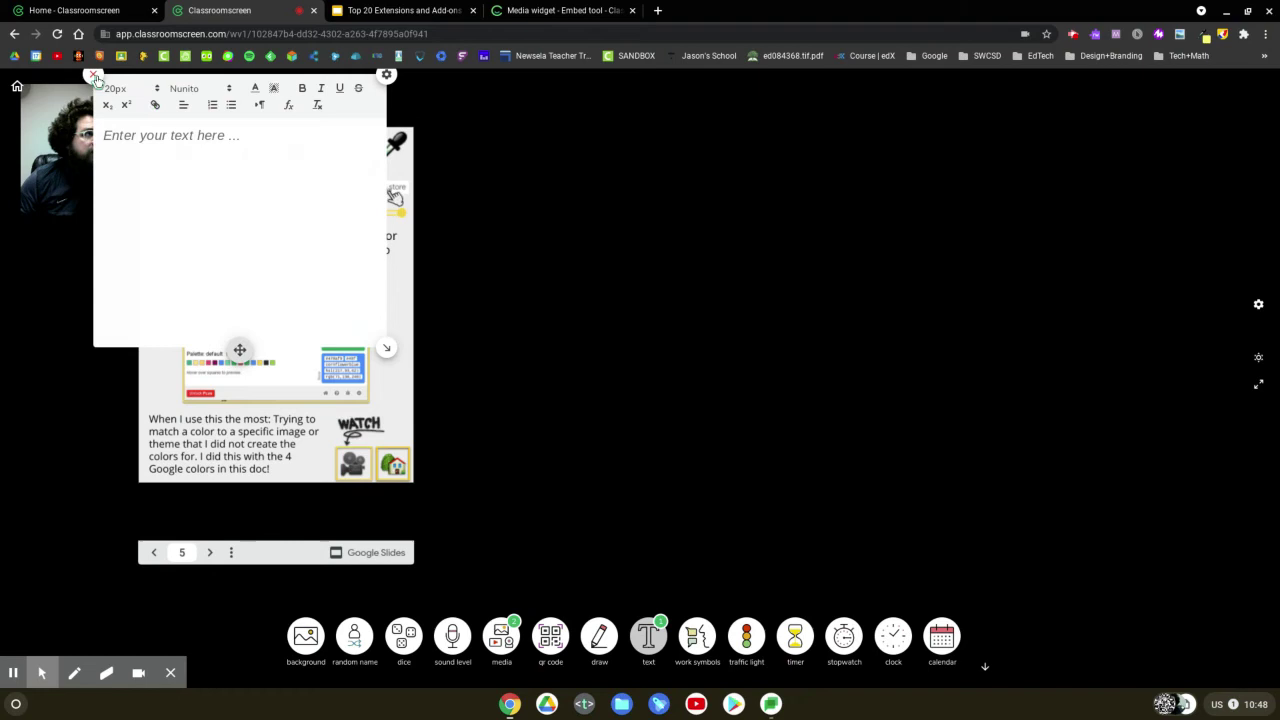
pyautogui.click(648, 636)
# Step: Place an enlarged drawing board beside the slides, draw a black freehand line, and hide the widget bar
pyautogui.click(599, 636)
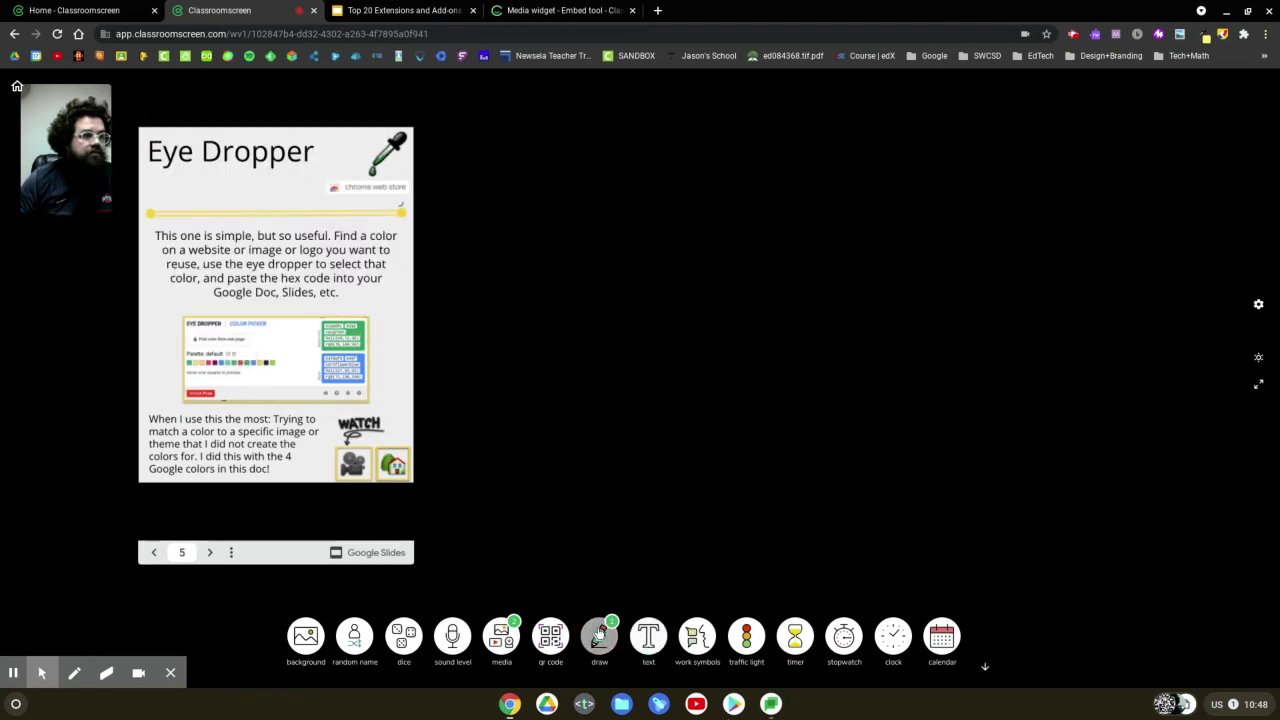
pyautogui.moveTo(684, 291)
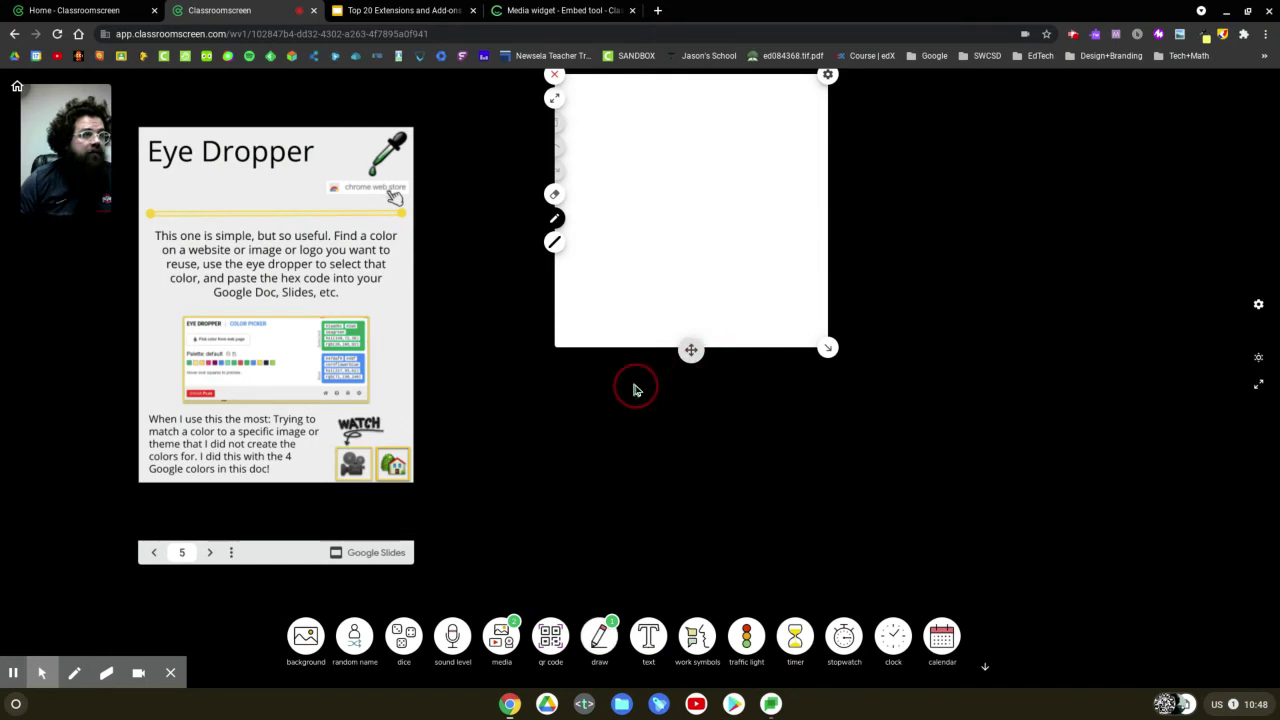
pyautogui.click(684, 340)
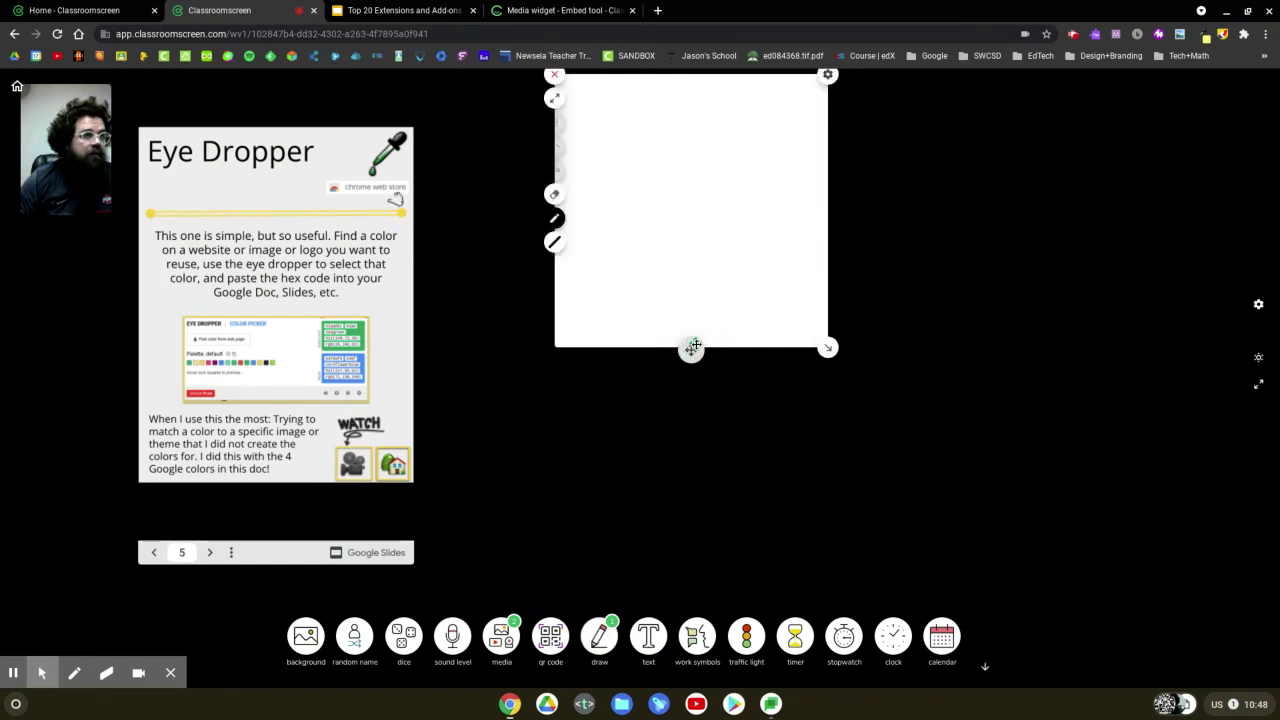
pyautogui.moveTo(692, 346)
pyautogui.mouseDown()
pyautogui.moveTo(670, 377)
pyautogui.moveTo(596, 380)
pyautogui.mouseUp()
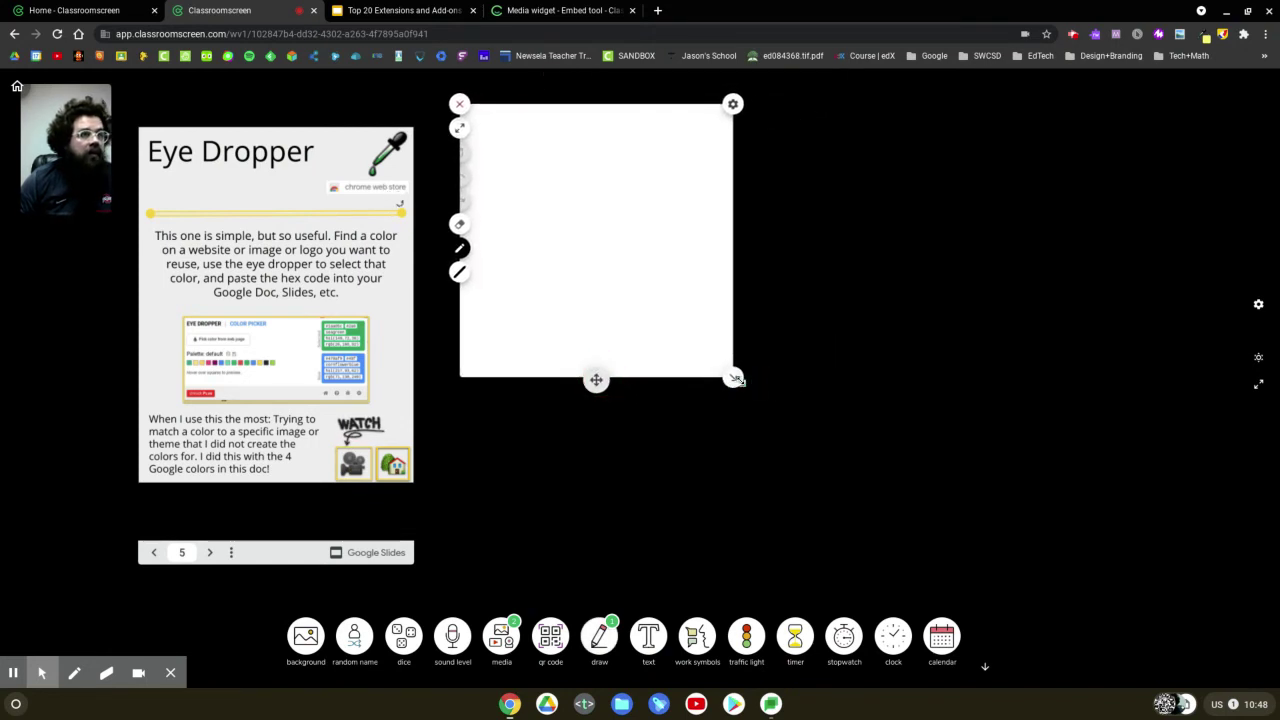
pyautogui.moveTo(735, 380)
pyautogui.mouseDown()
pyautogui.moveTo(860, 346)
pyautogui.moveTo(888, 362)
pyautogui.mouseUp()
pyautogui.moveTo(531, 158)
pyautogui.mouseDown()
pyautogui.moveTo(583, 157)
pyautogui.moveTo(725, 217)
pyautogui.mouseUp()
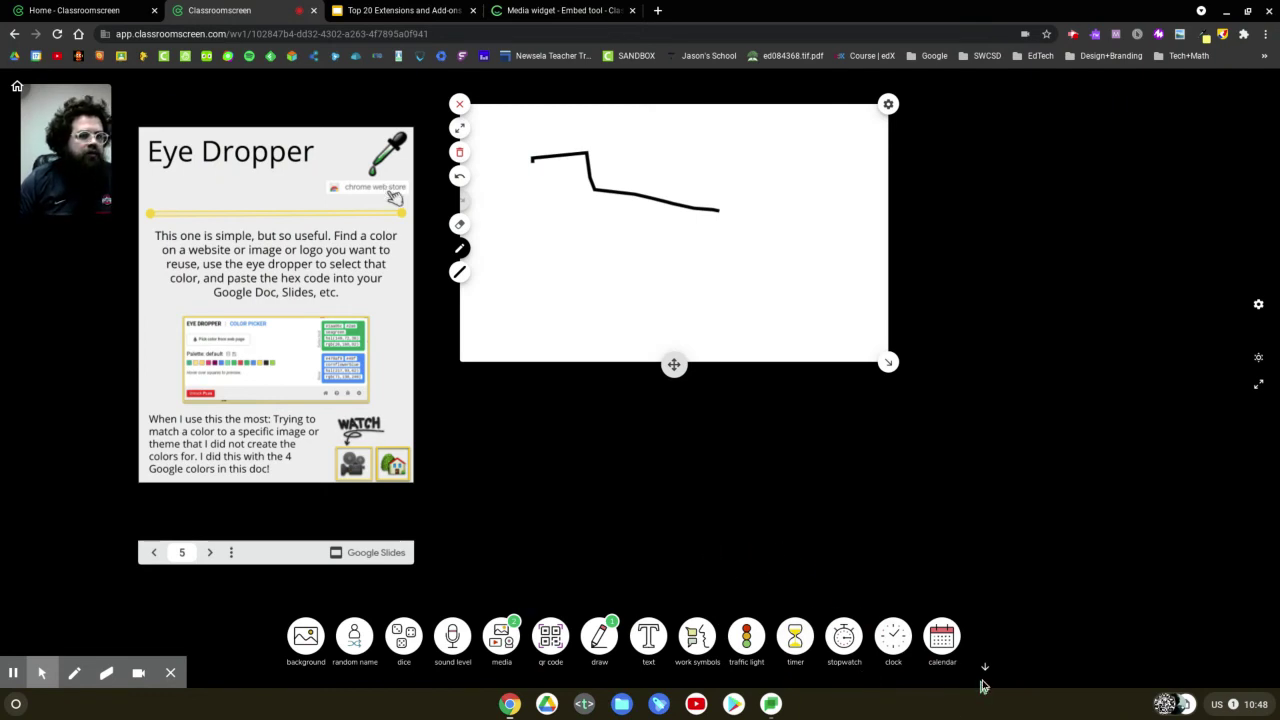
pyautogui.click(986, 670)
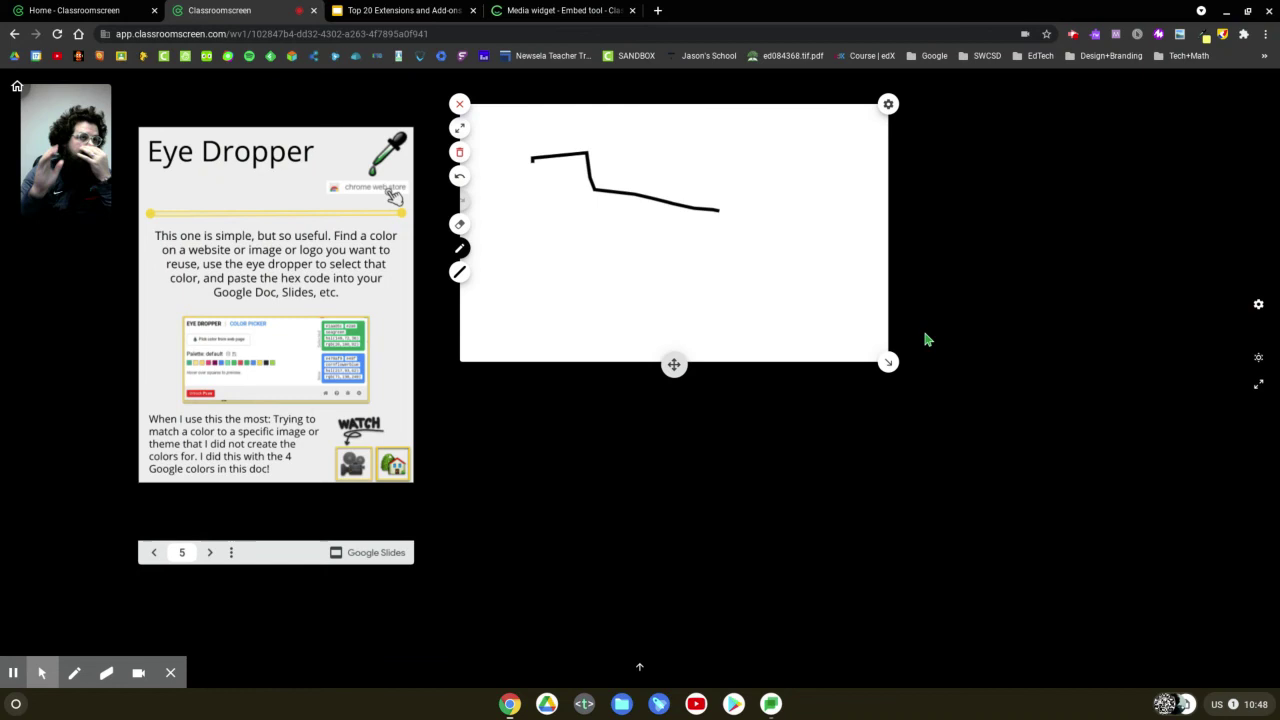
pyautogui.click(1261, 307)
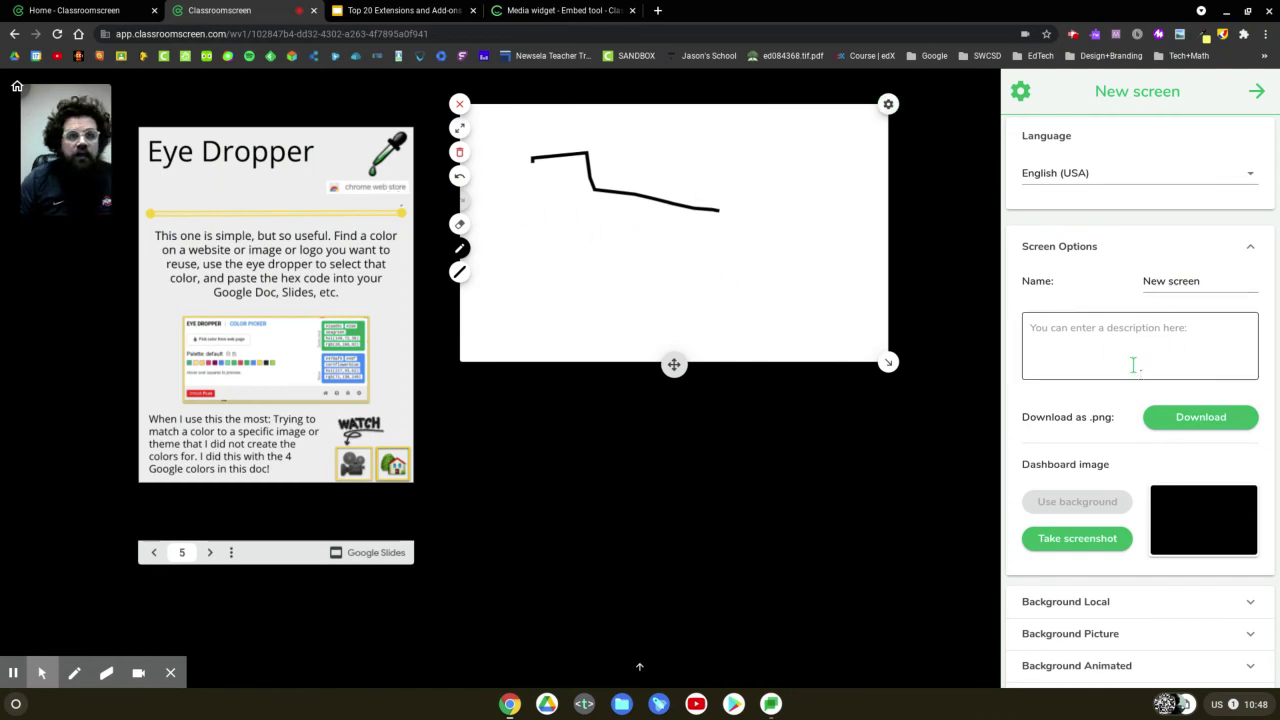
pyautogui.scroll(-1, 1134, 366)
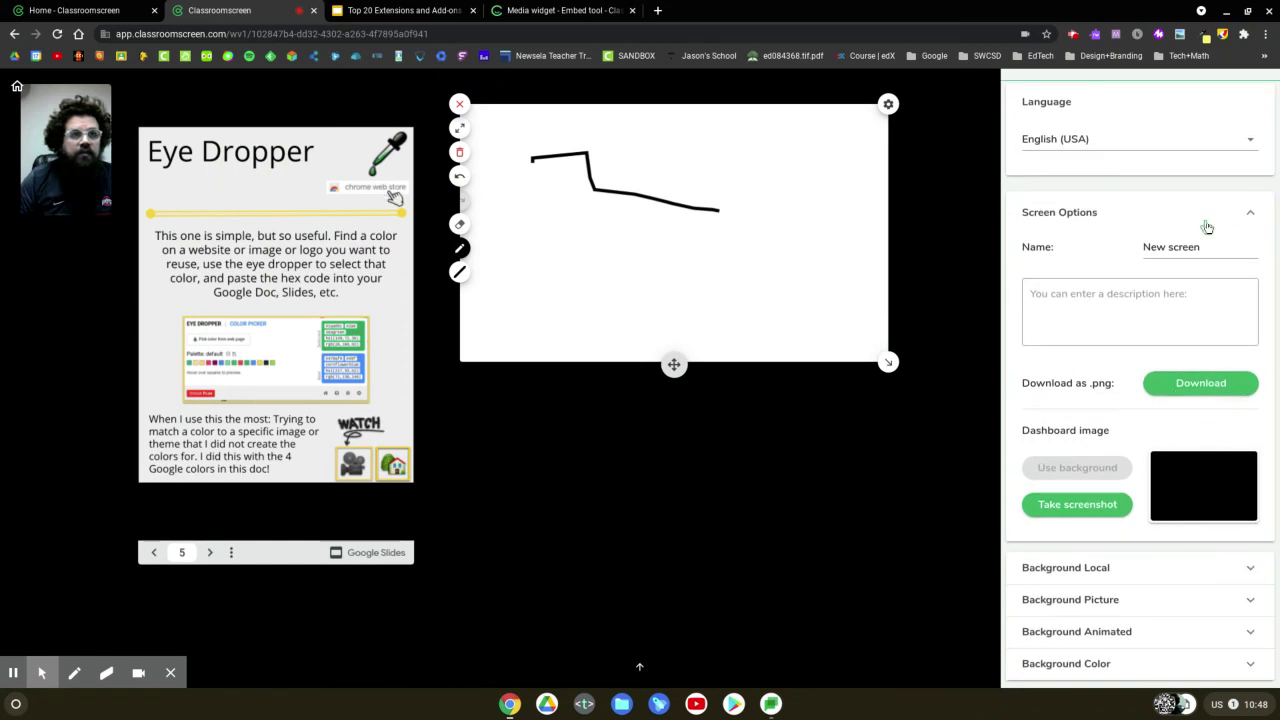
pyautogui.scroll(1, 1207, 227)
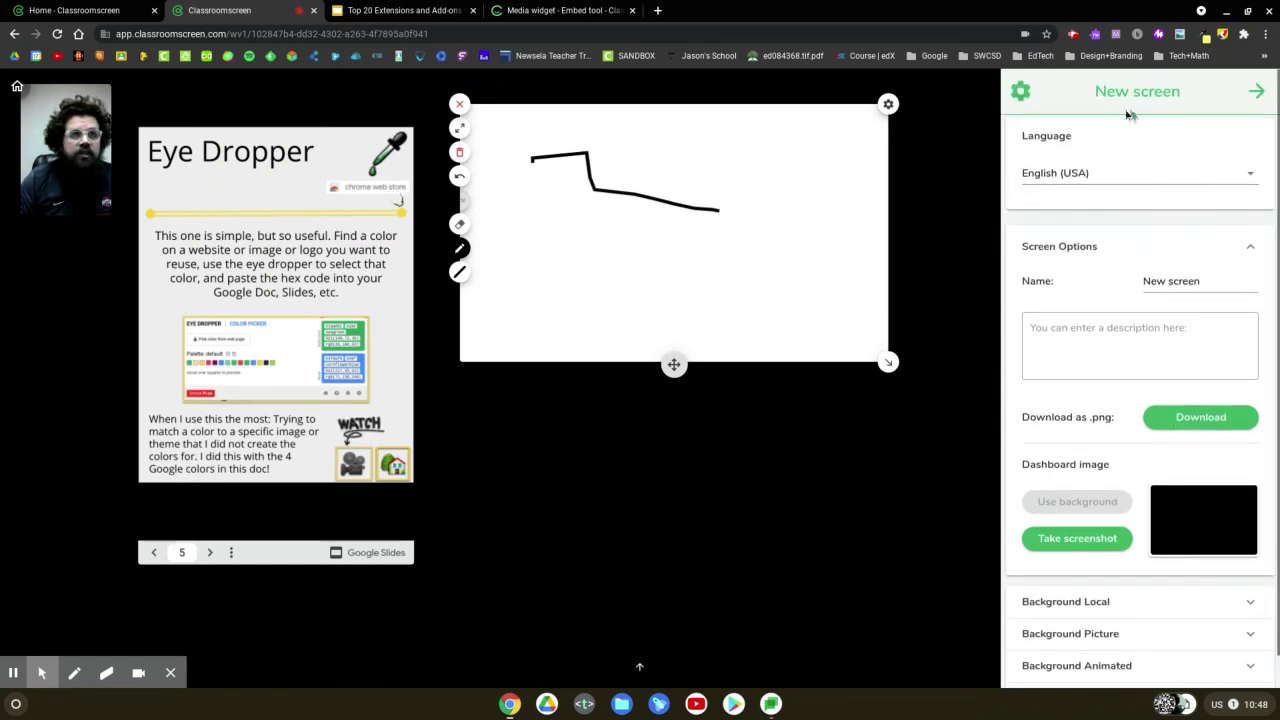
pyautogui.click(1256, 94)
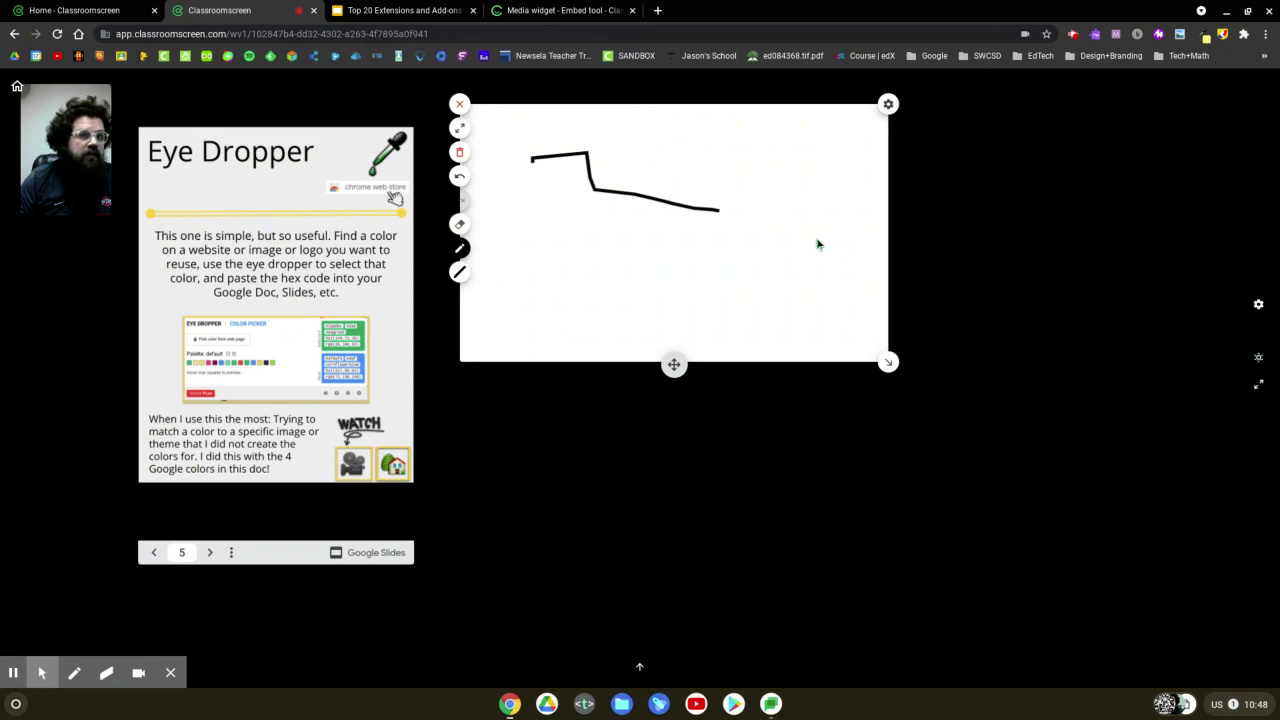
# Step: Give the drawing board a clock-face background pattern and enlarge it to show four clocks
pyautogui.click(887, 104)
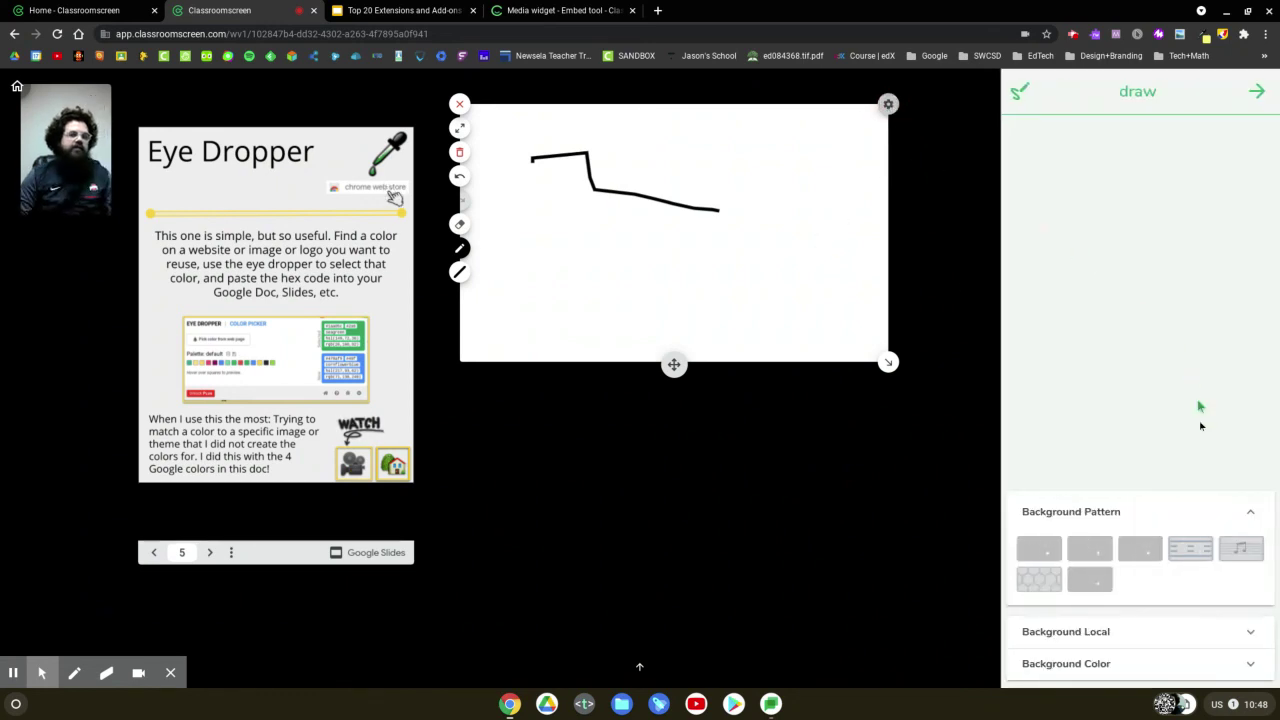
pyautogui.click(1038, 579)
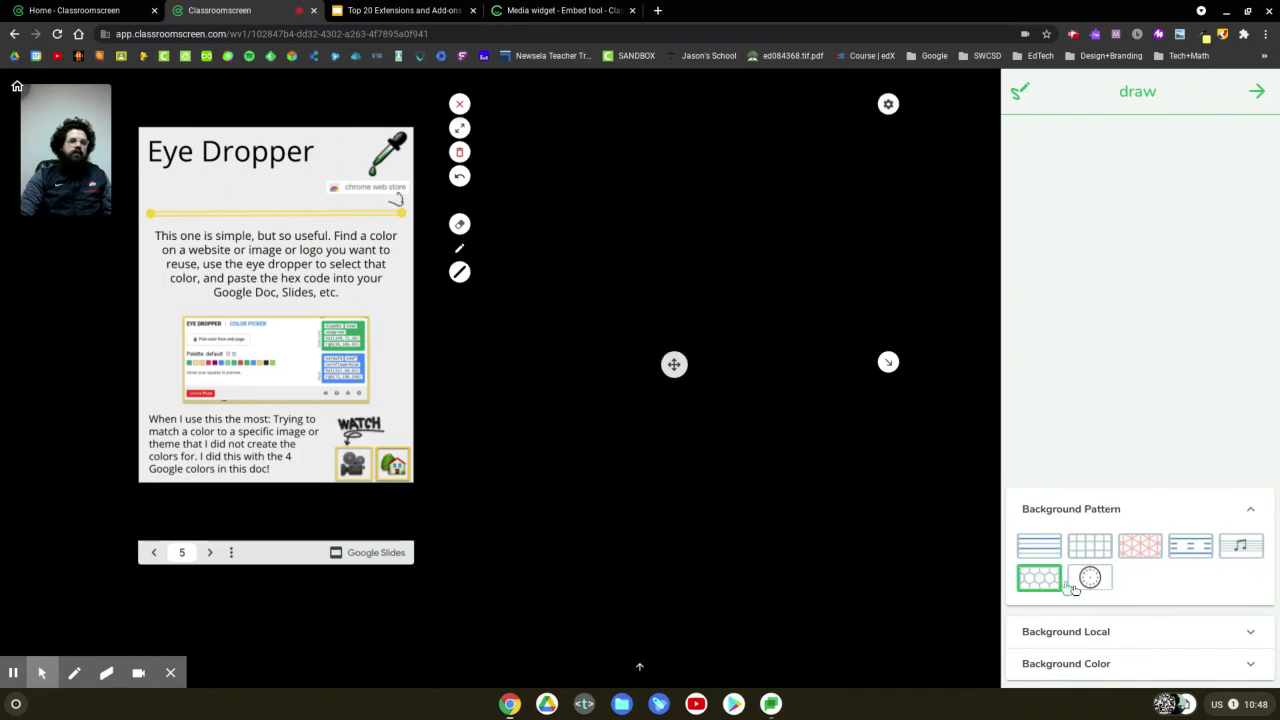
pyautogui.click(1111, 589)
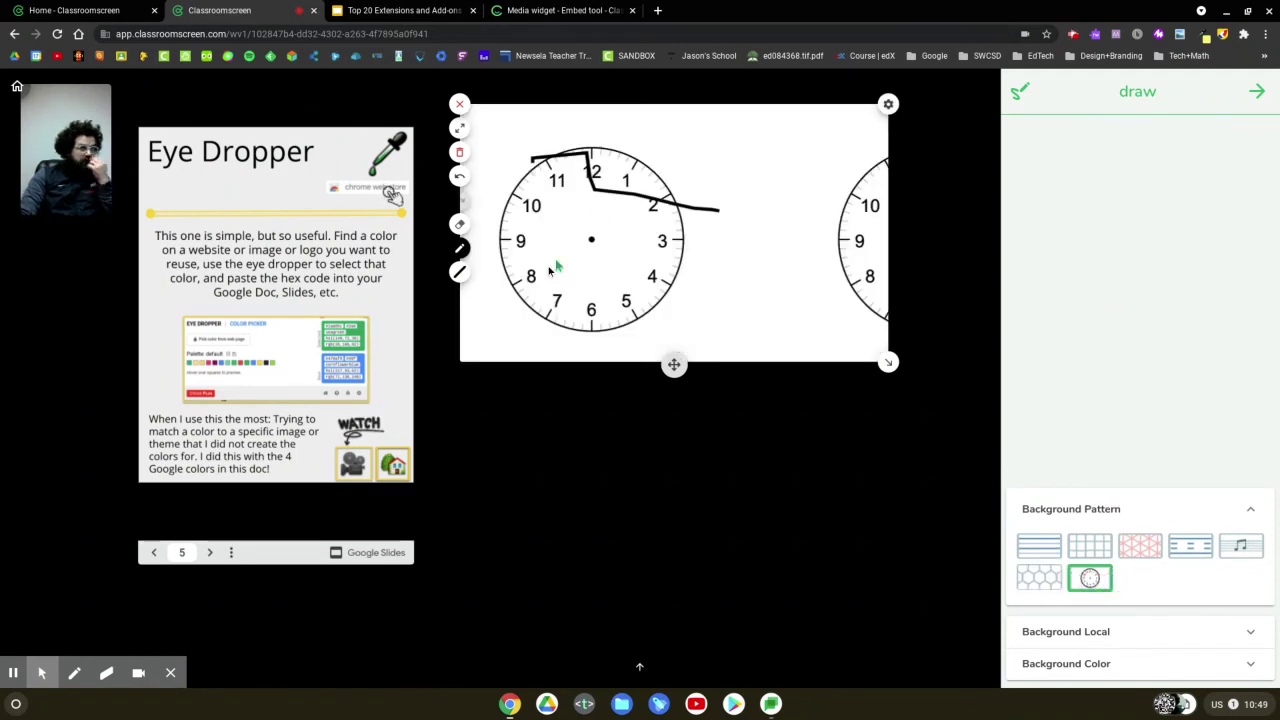
pyautogui.moveTo(900, 366); pyautogui.dragTo(1022, 647)
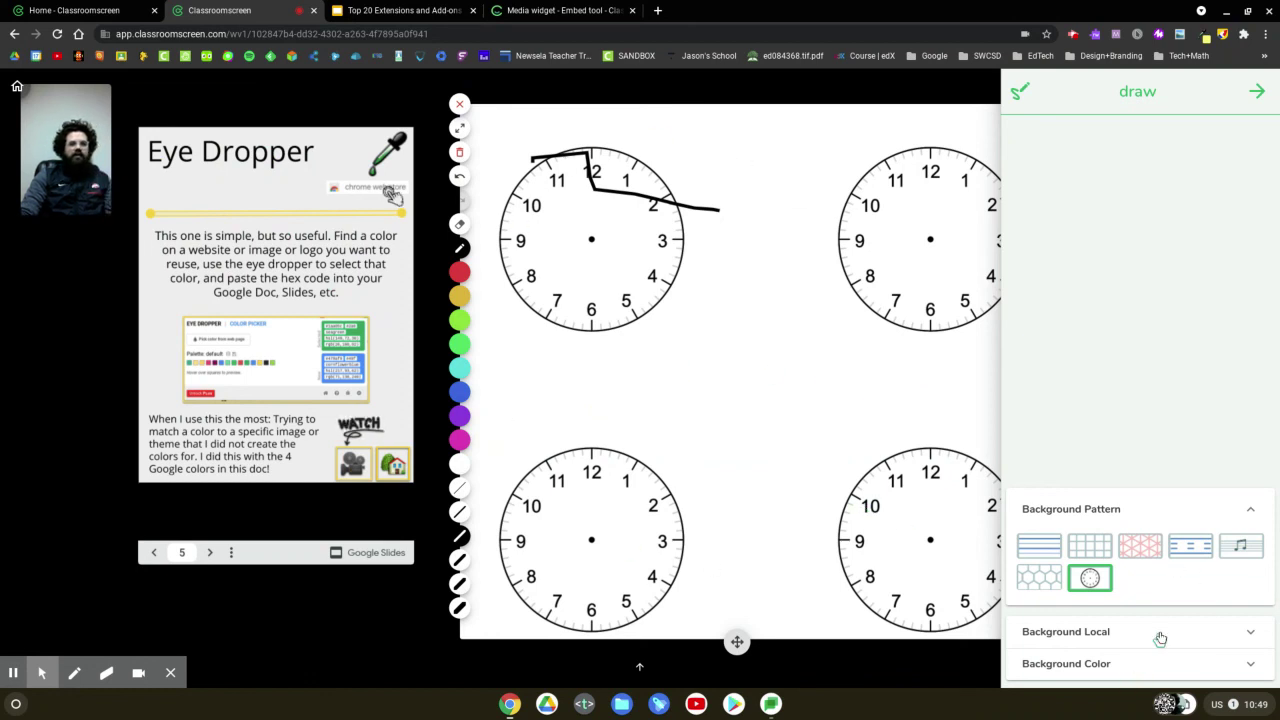
# Step: Try red and lime green background colours, then restore the clock-face pattern and close settings
pyautogui.click(1247, 665)
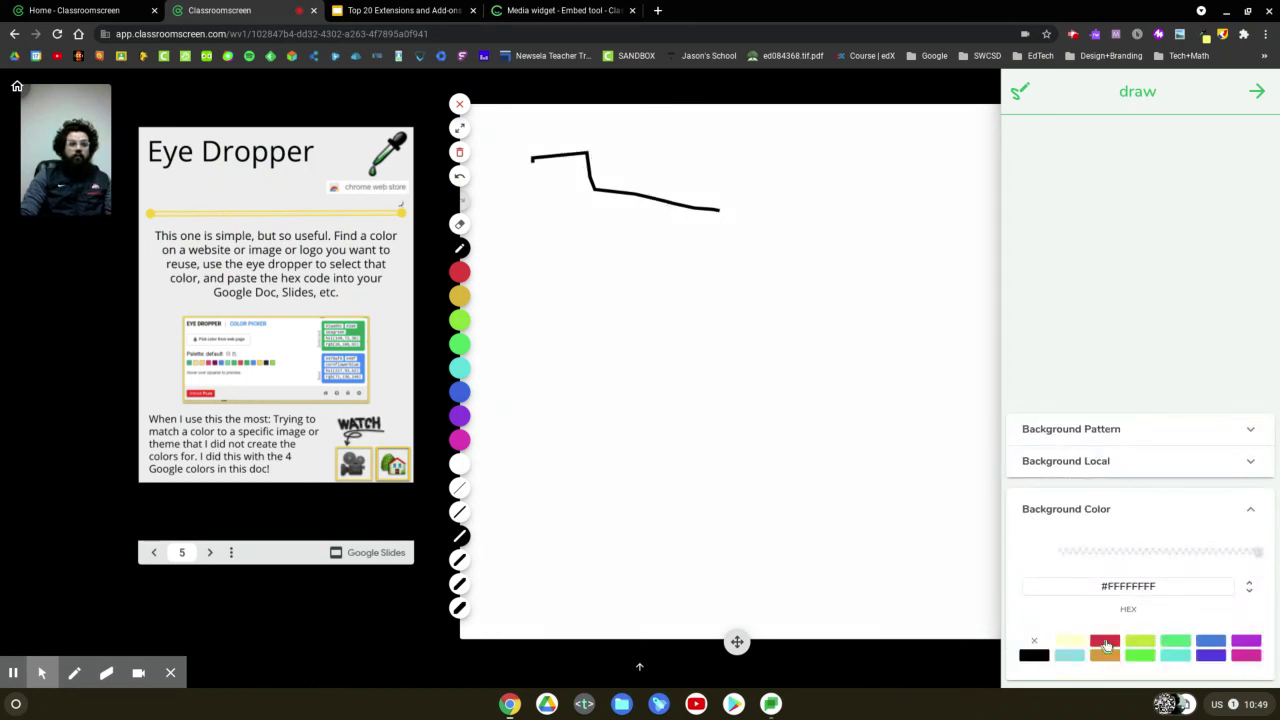
pyautogui.click(1105, 643)
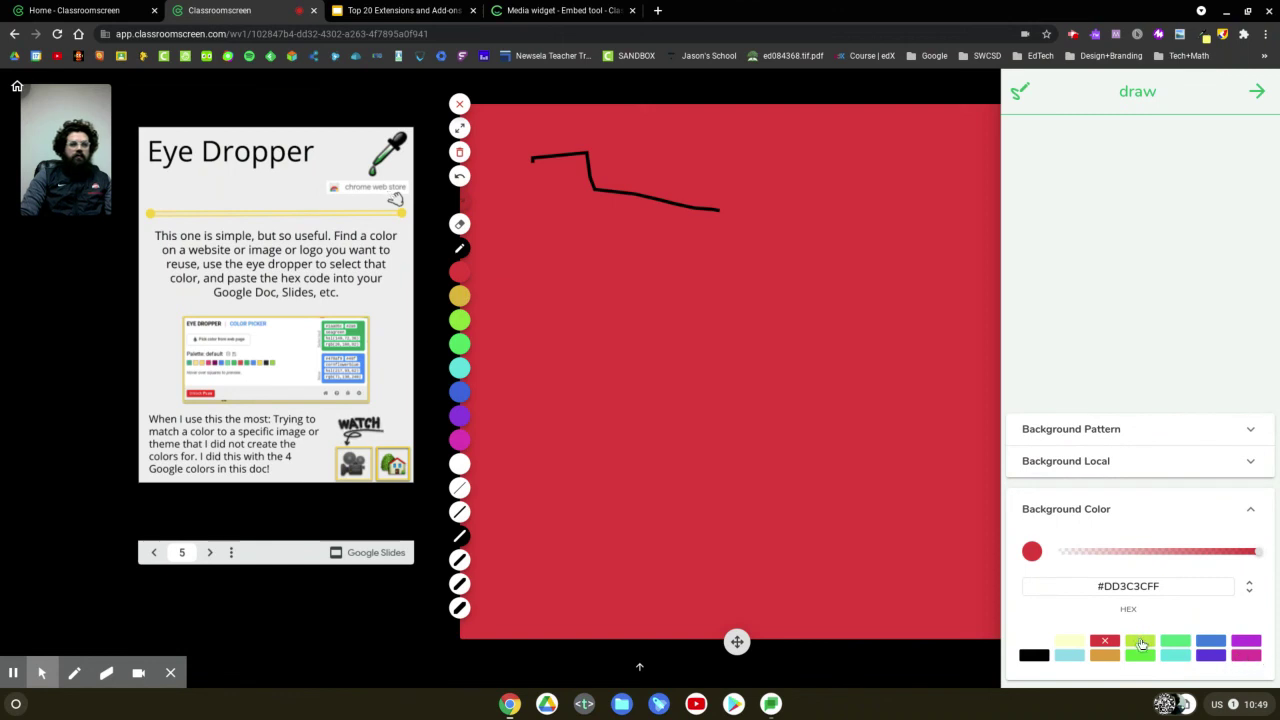
pyautogui.click(1140, 642)
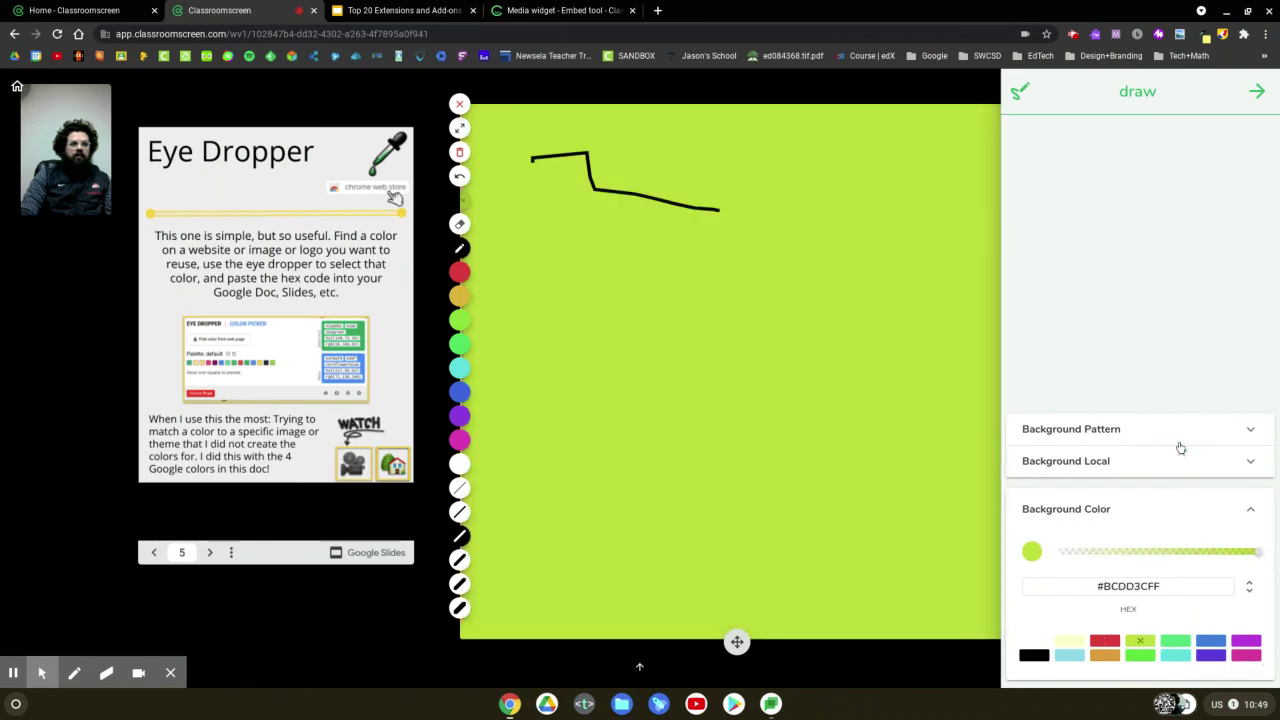
pyautogui.click(1185, 439)
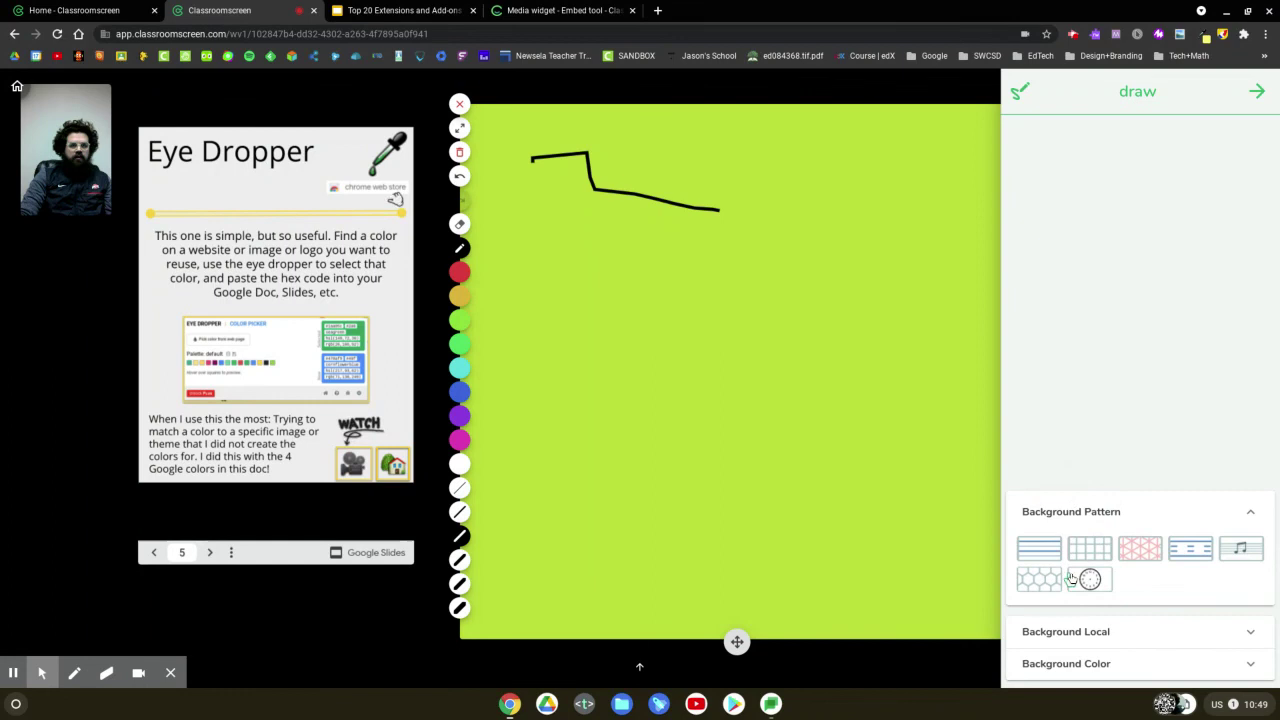
pyautogui.click(1088, 579)
pyautogui.click(1127, 634)
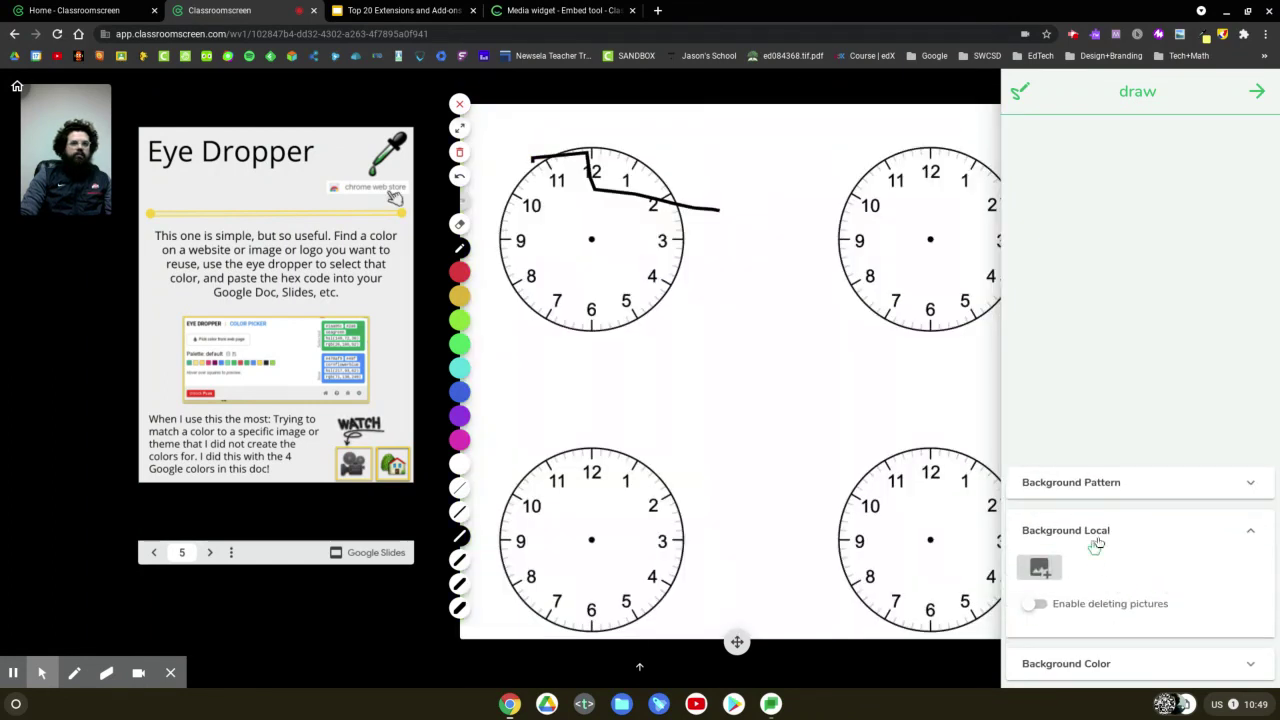
pyautogui.click(1256, 92)
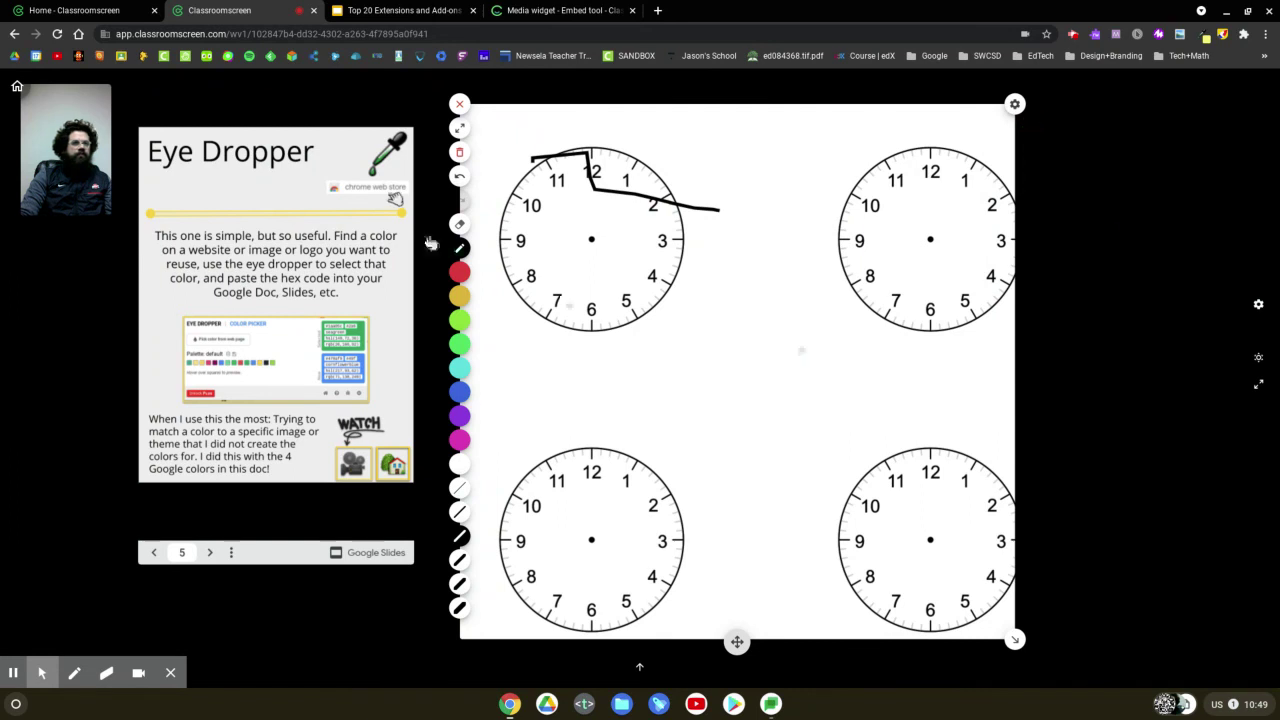